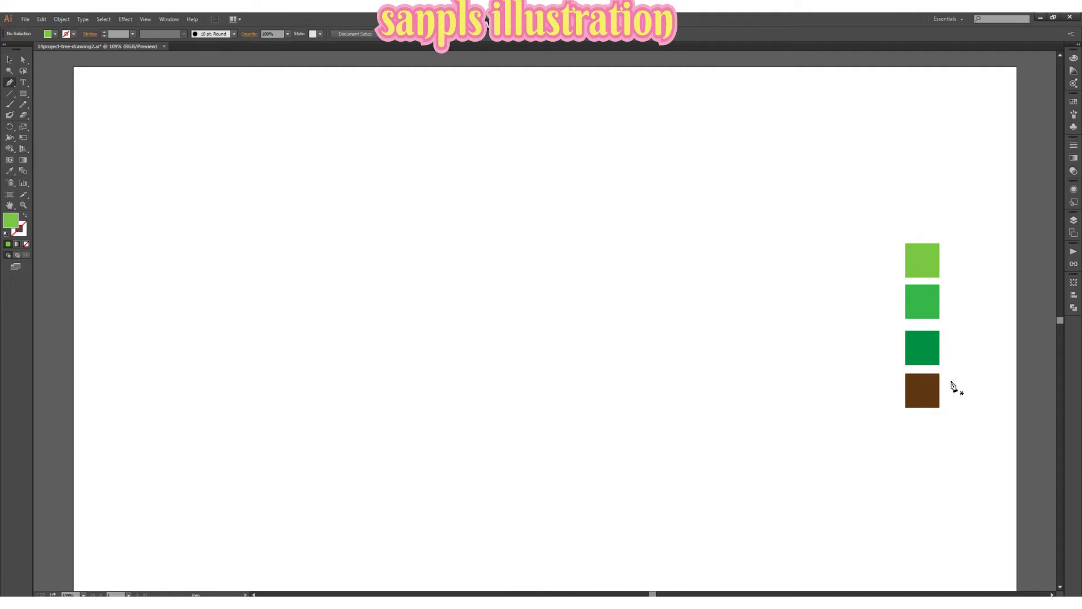
Step: Draw a tall, narrow tapered trunk with a small flat top near the artboard's lower centre using the Pen tool
left_click(522, 355)
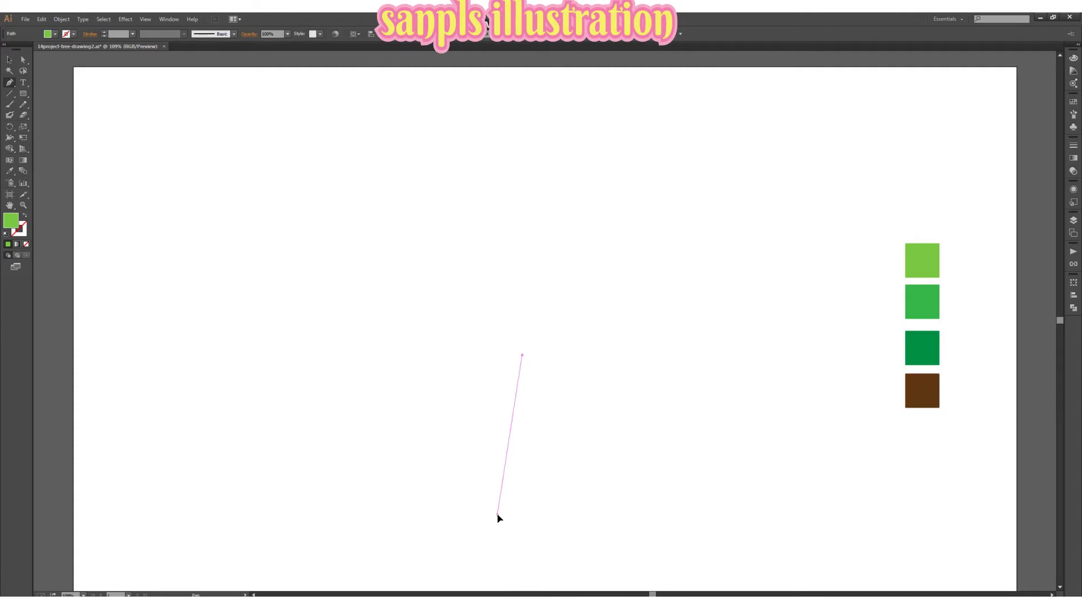
left_click(498, 514)
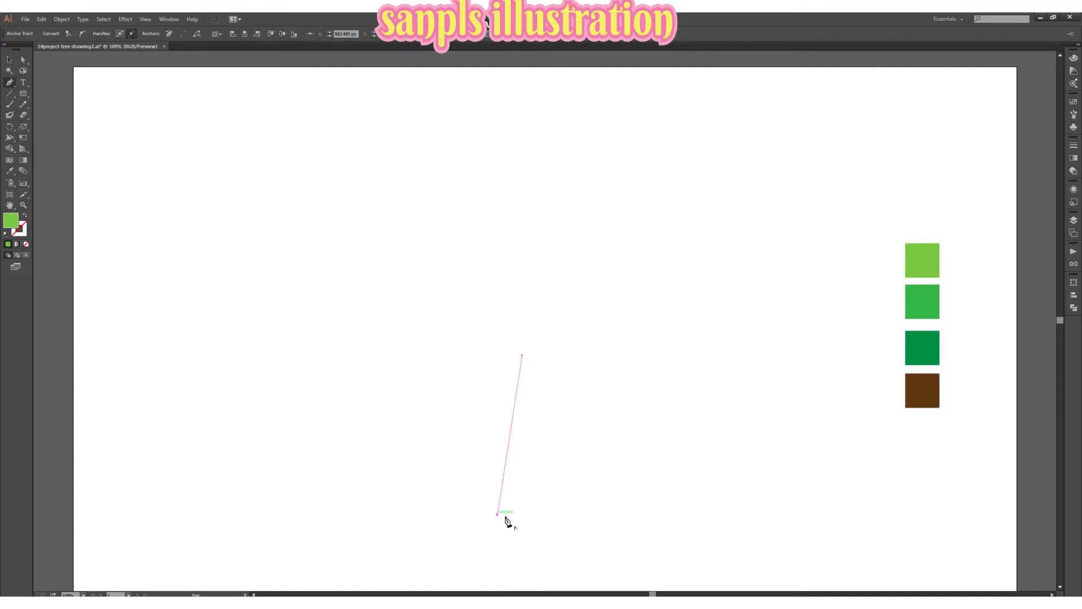
left_click(545, 514)
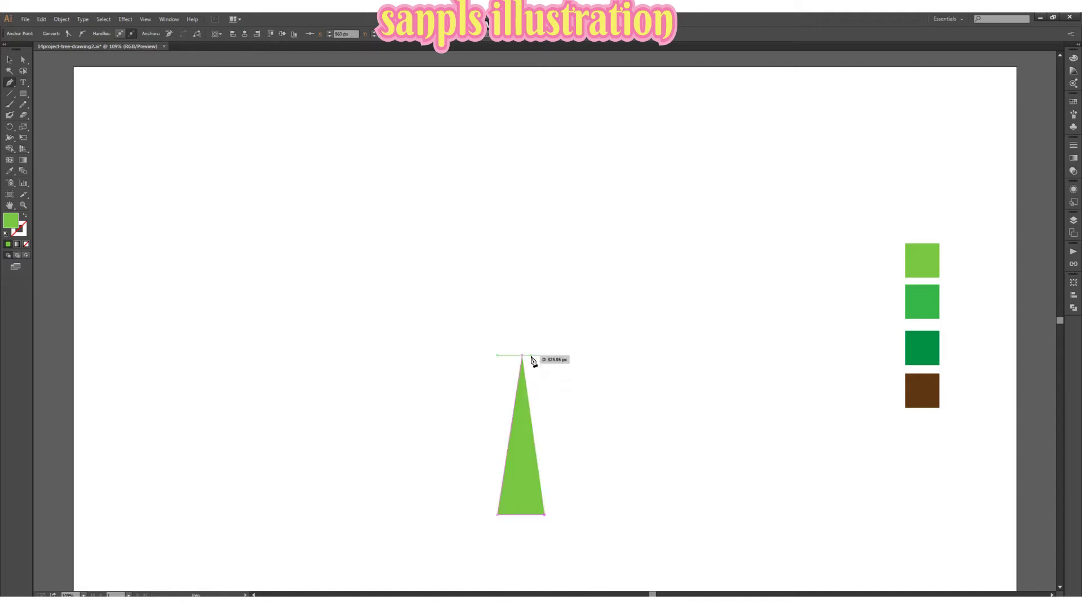
left_click(529, 355)
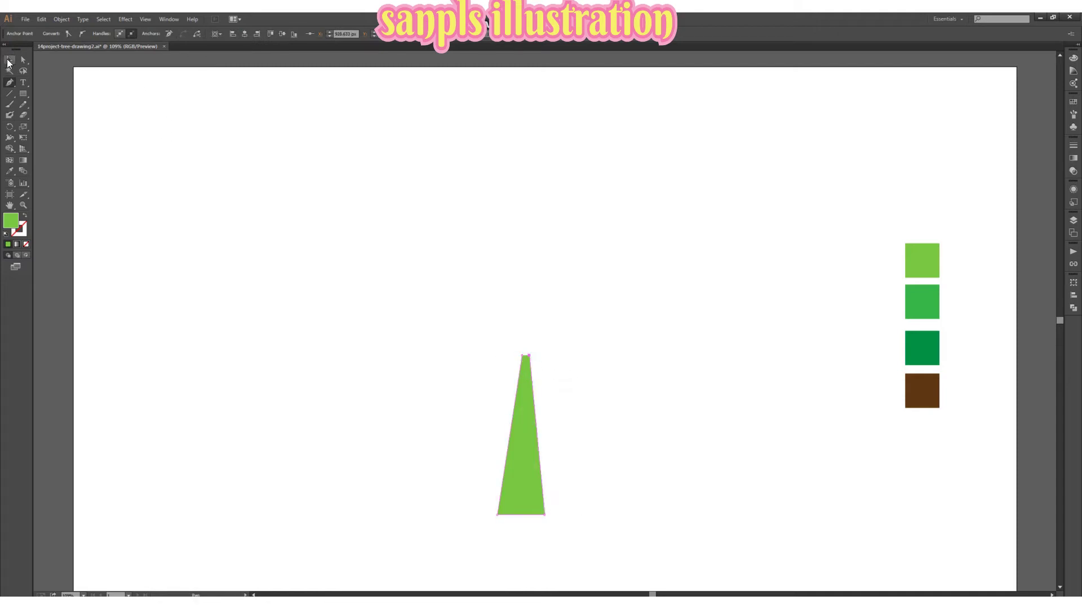
Step: Join the trunk's open path ends and fill it with the dark brown swatch colour
left_click(8, 62)
left_click_drag(621, 351, 525, 414)
right_click(615, 404)
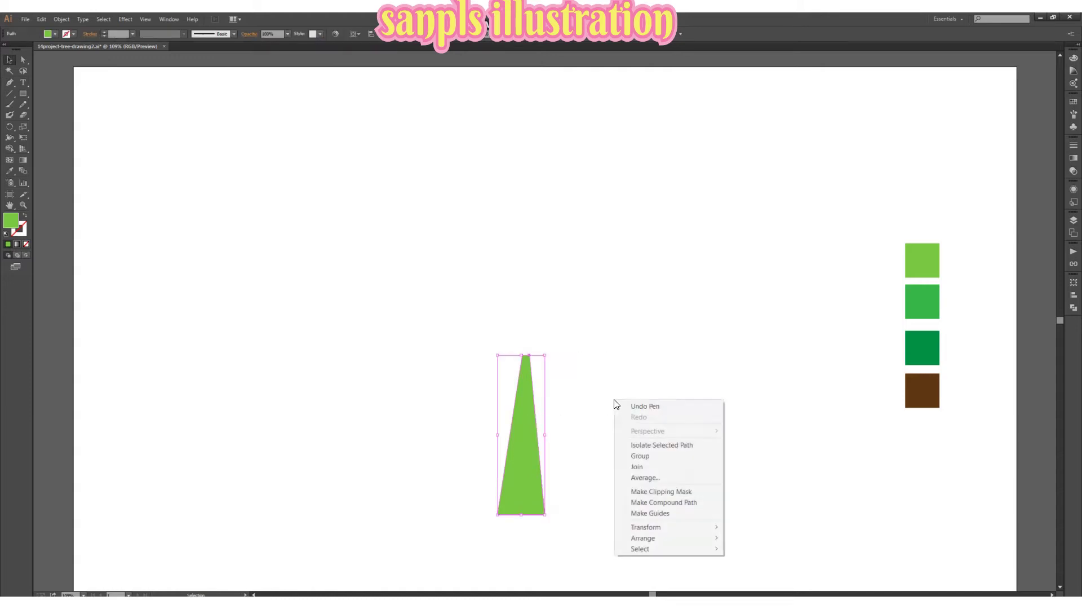
left_click(639, 466)
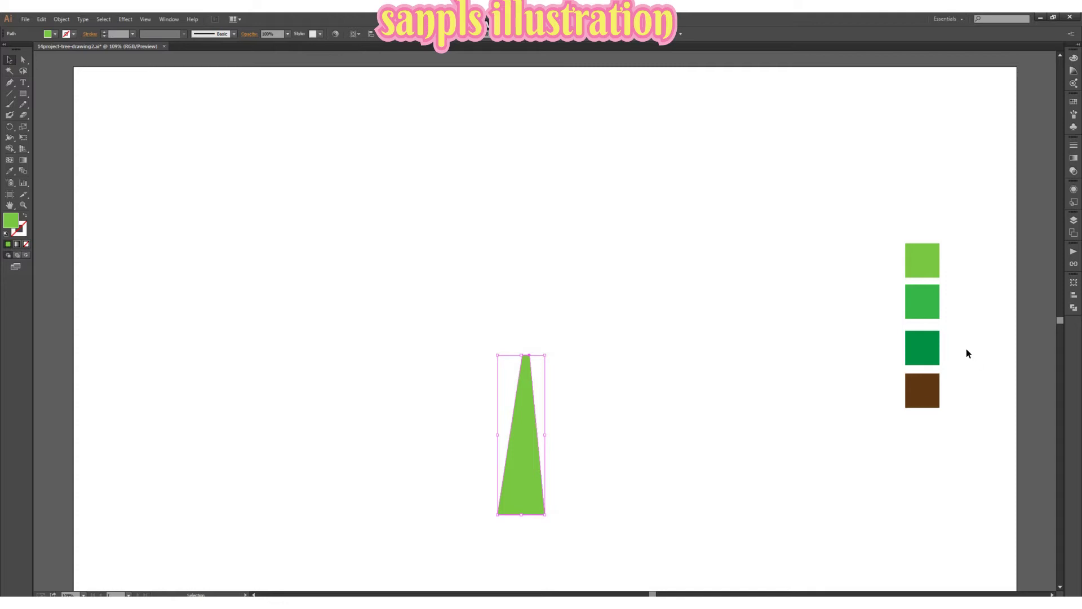
key("i")
left_click(930, 388)
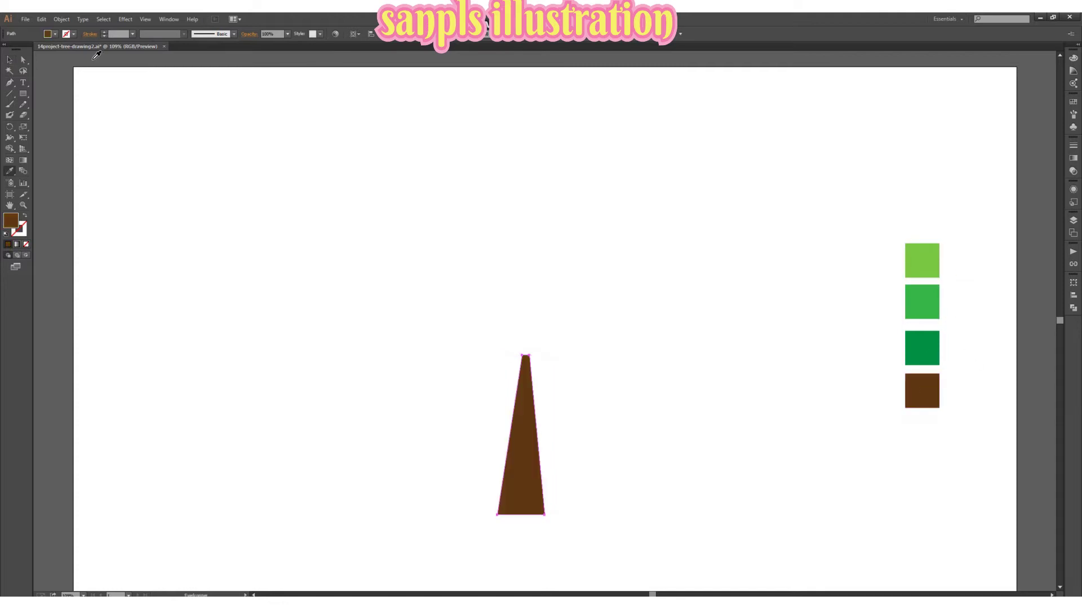
Step: Raise the trunk's two top anchor points to make the trunk taller
key("a")
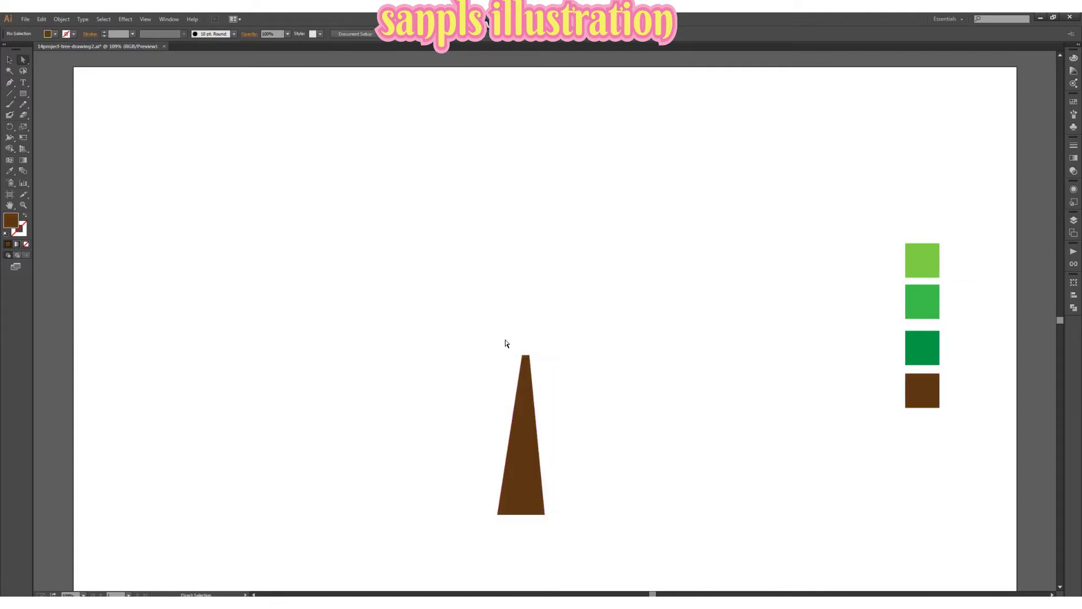
left_click_drag(487, 329, 563, 381)
key("Up")
key("Up")
key("Up")
key("Up")
key("Up")
key("Up")
key("Up")
key("Up")
key("Up")
key("Up")
key("Up")
key("Up")
key("Up")
key("Up")
key("Up")
key("Up")
key("Up")
key("Up")
key("Up")
key("Up")
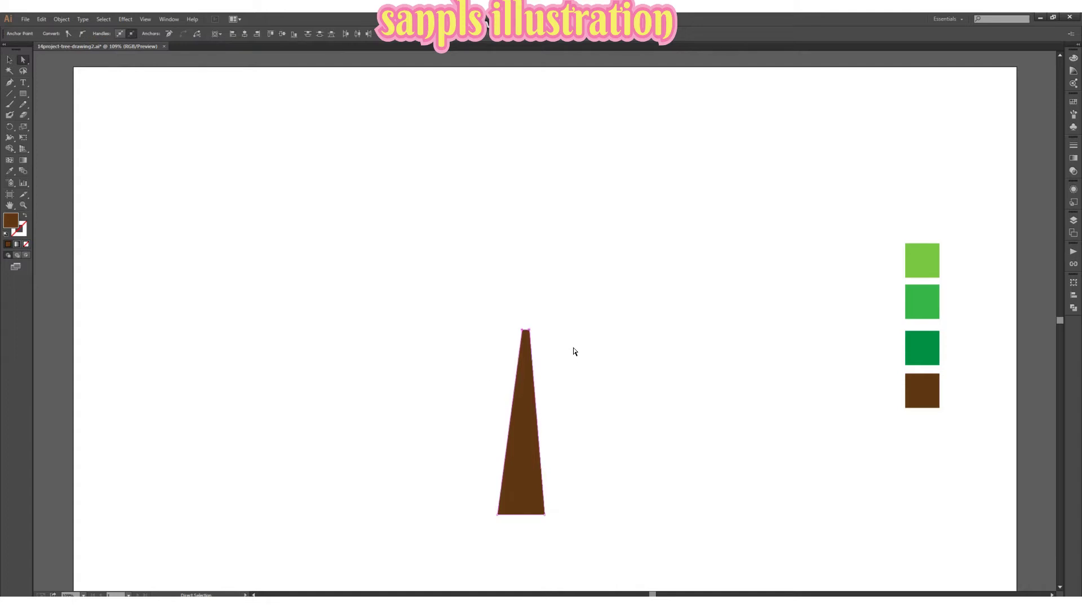
left_click(574, 352)
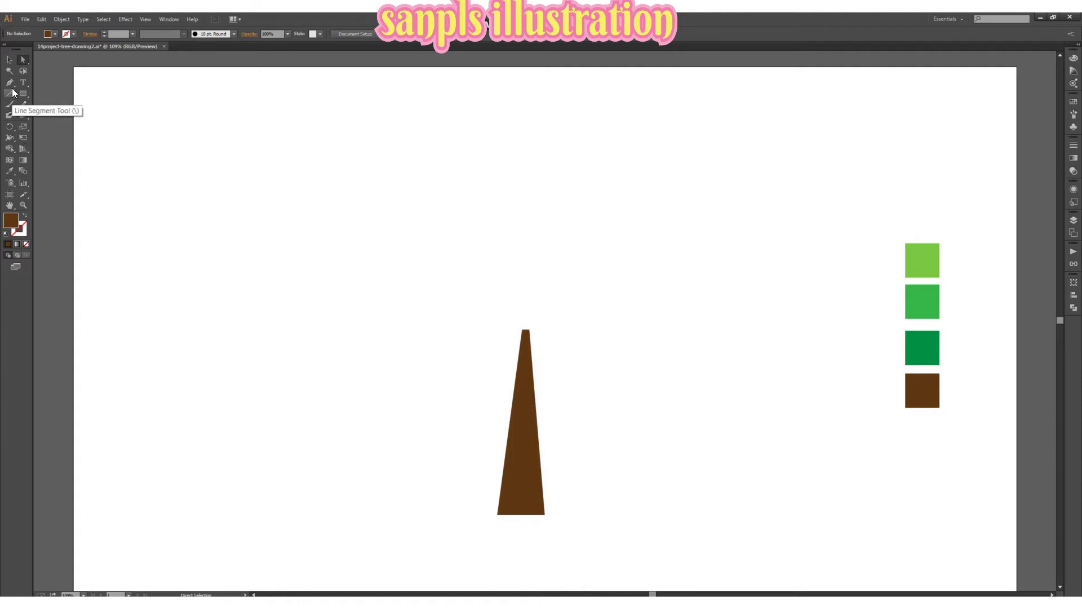
Step: Draw an upward-curving branch from the trunk's right side with a brown stroke and no fill
key("p")
left_click(532, 410)
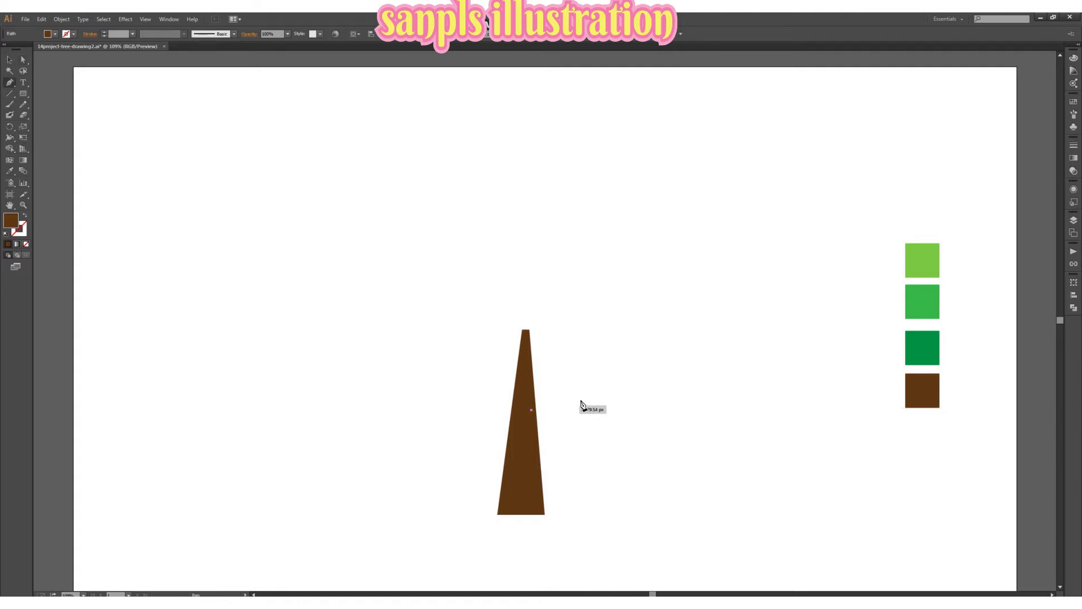
left_click_drag(596, 383, 601, 343)
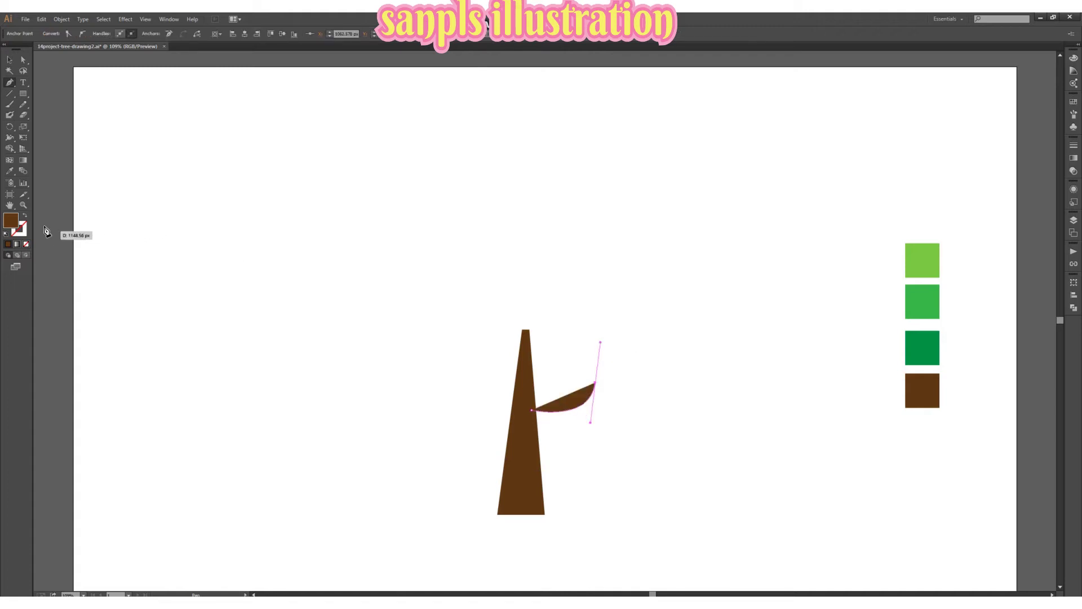
left_click(25, 217)
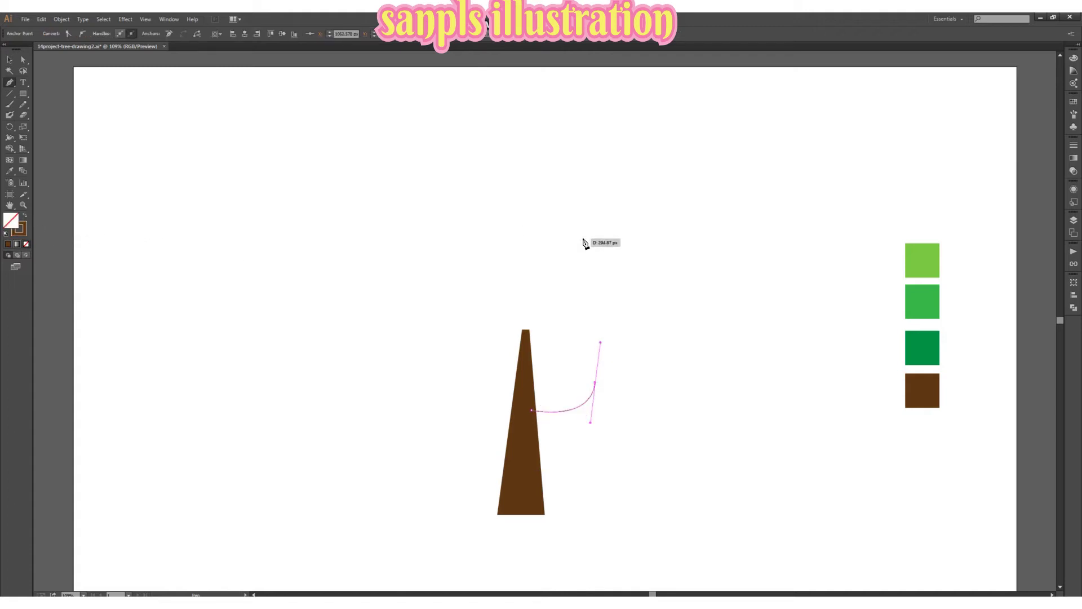
left_click(720, 324, "ctrl")
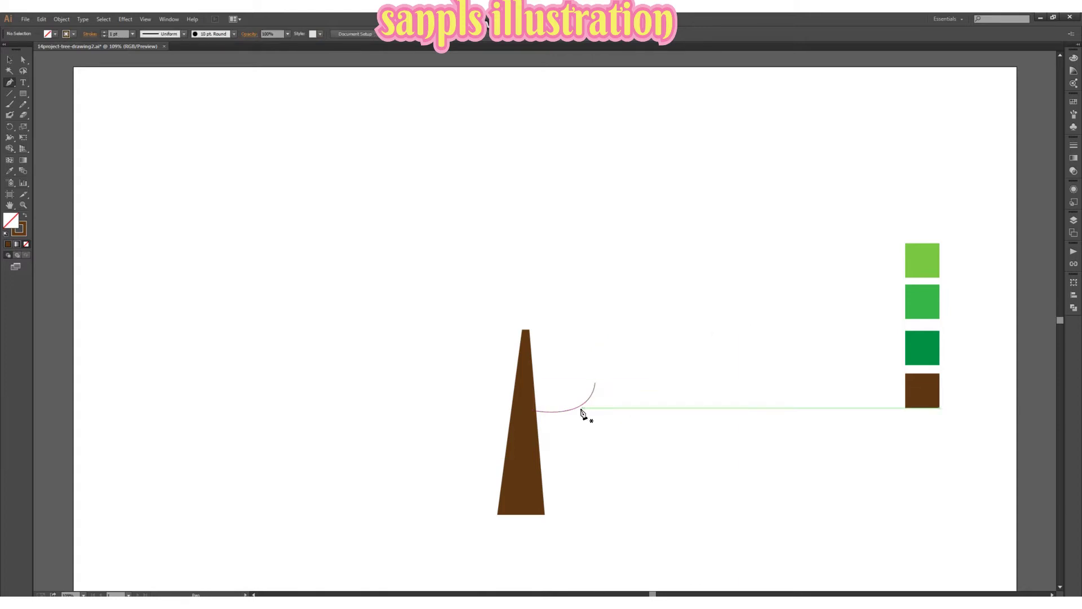
Step: Draw a short curved twig rising from the middle of the right branch
left_click_drag(576, 410, 576, 358)
left_click(11, 60)
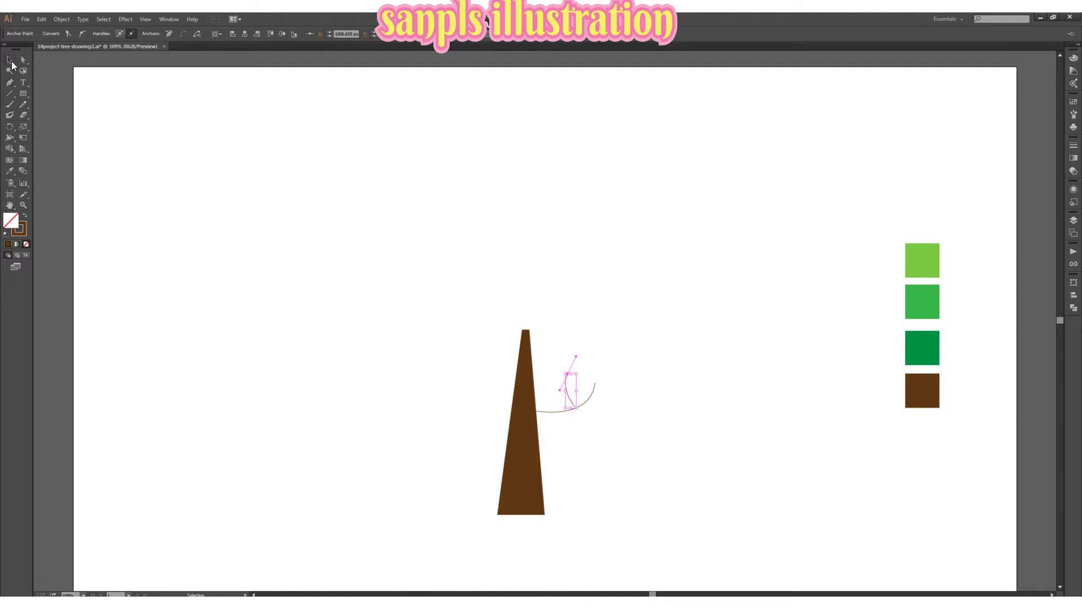
left_click(562, 258)
Step: Apply the 10 pt. Round brush to both the branch and twig paths
left_click_drag(661, 371, 575, 424)
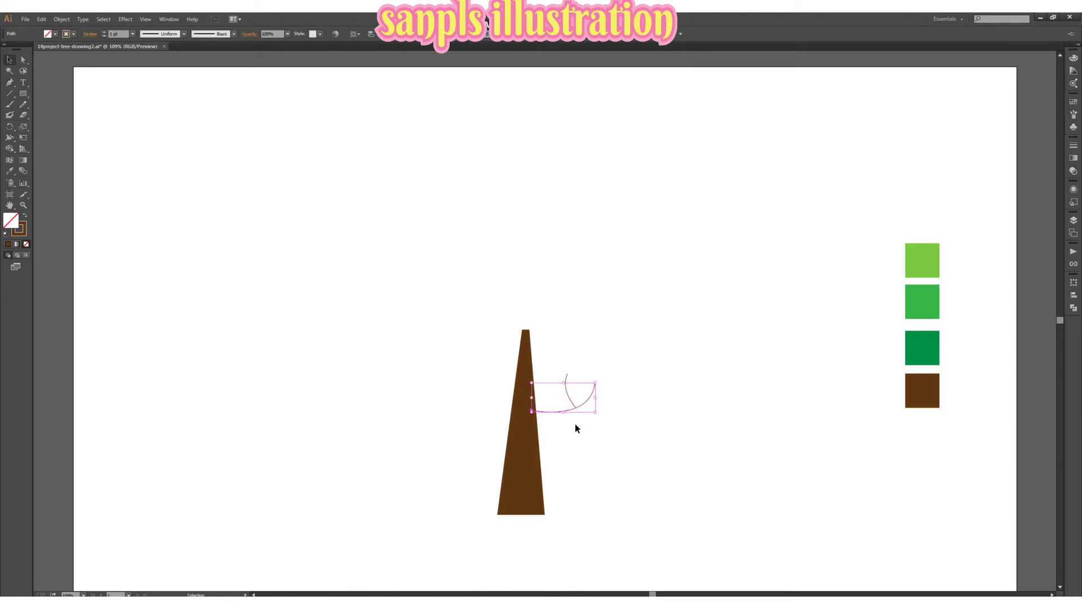
left_click(754, 333)
left_click_drag(648, 355, 566, 412)
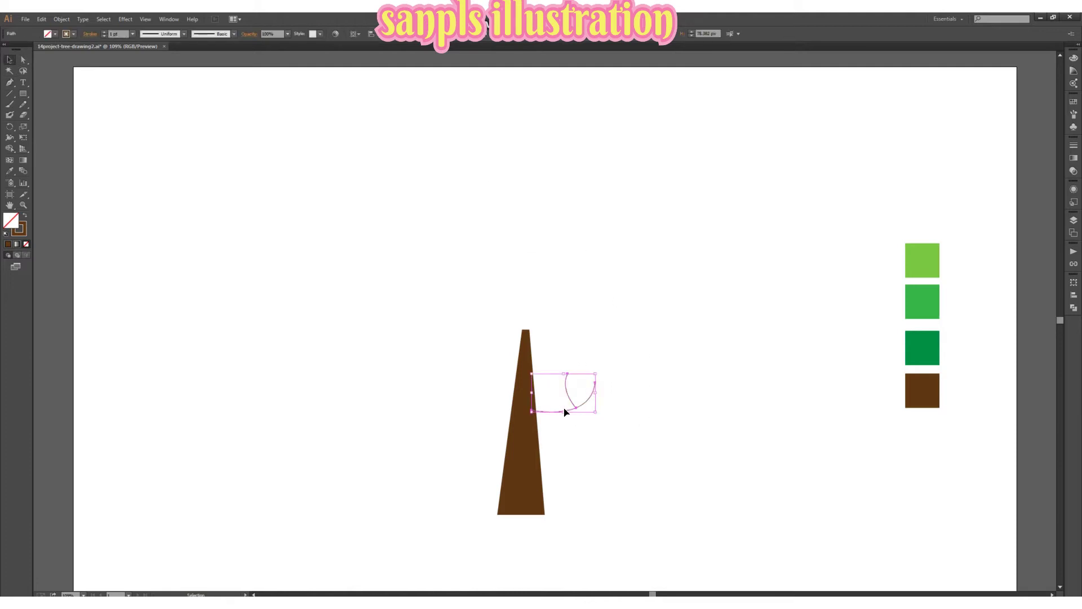
left_click(233, 34)
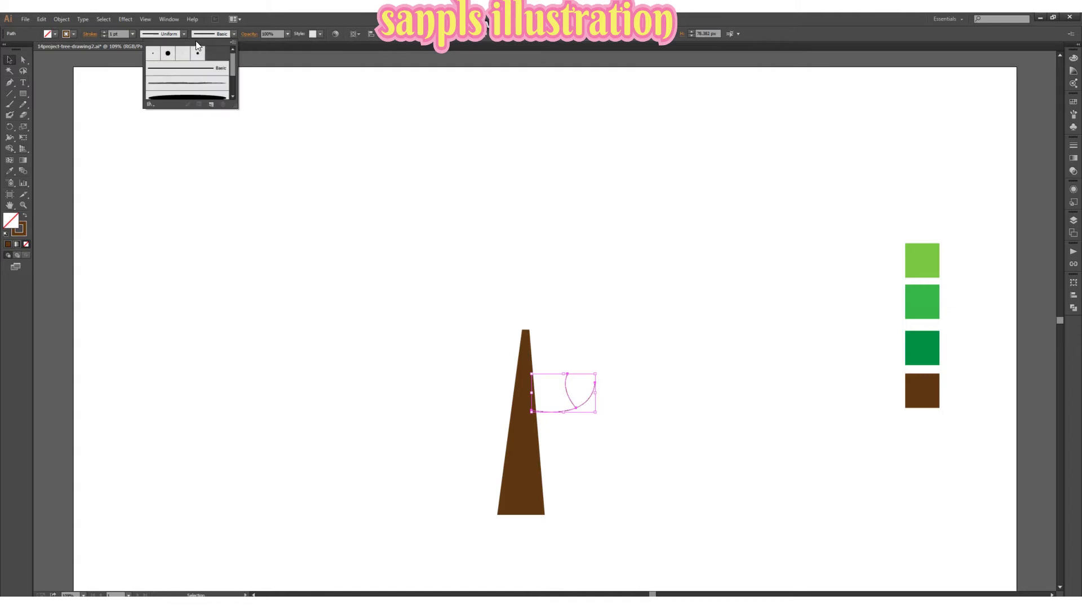
left_click(169, 53)
Step: Try a 2 pt stroke weight on the branch and twig and set it back to 1 pt
left_click(133, 35)
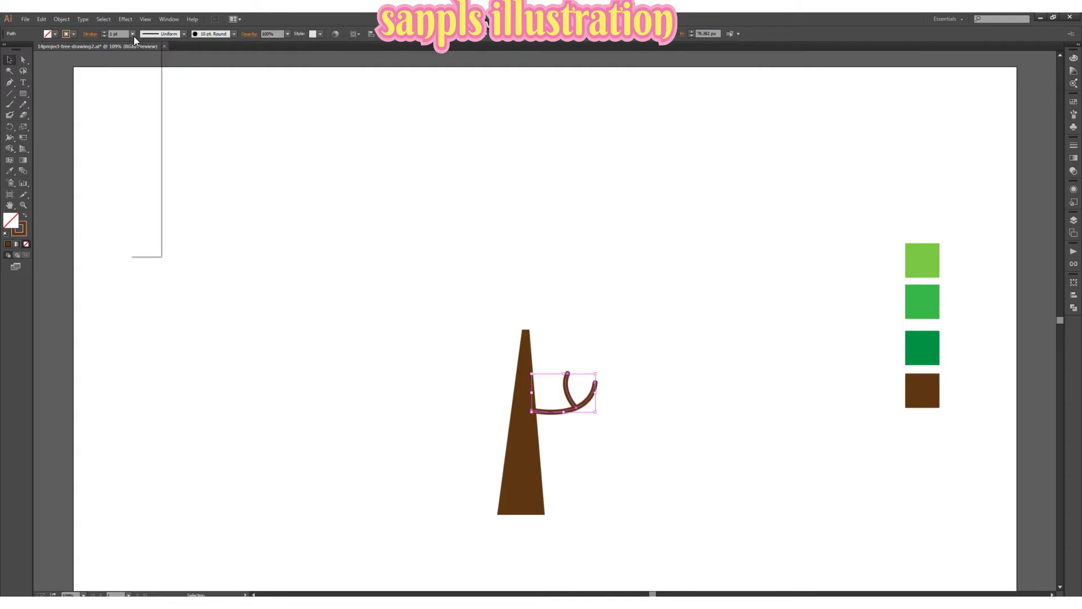
left_click(143, 83)
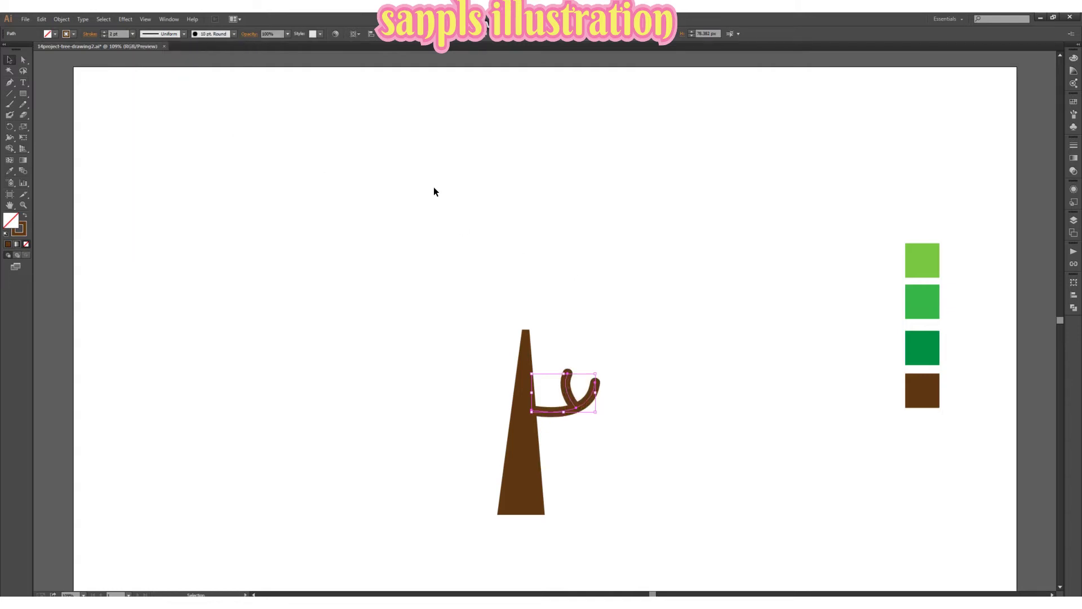
left_click(133, 35)
left_click(140, 72)
left_click(591, 302)
Step: Duplicate the branch and its twig to the left side of the trunk at the same height
left_click_drag(645, 370, 572, 408)
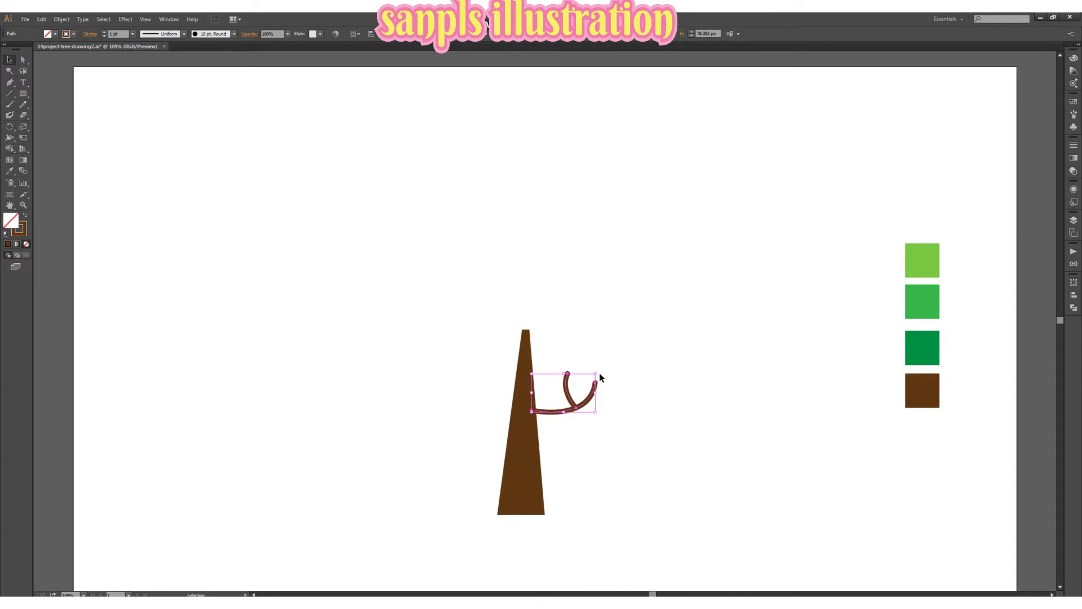
left_click_drag(600, 374, 599, 372)
left_click(632, 383)
left_click_drag(571, 416, 470, 405)
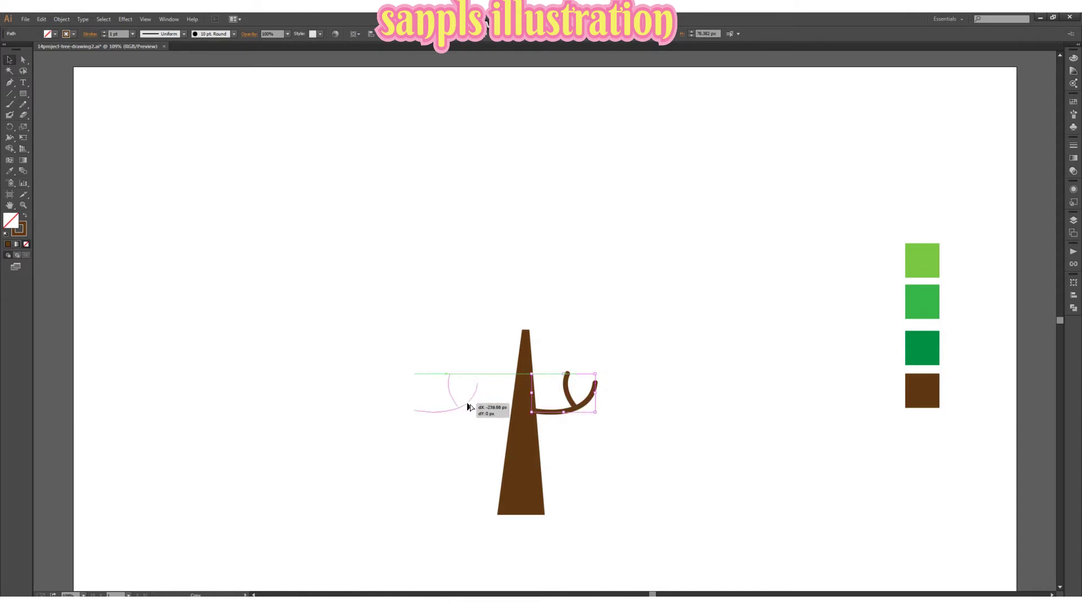
Step: Reflect the copied branch across the vertical axis and attach it to the trunk's left side, higher than the right branch
right_click(470, 406)
mouse_move(526, 518)
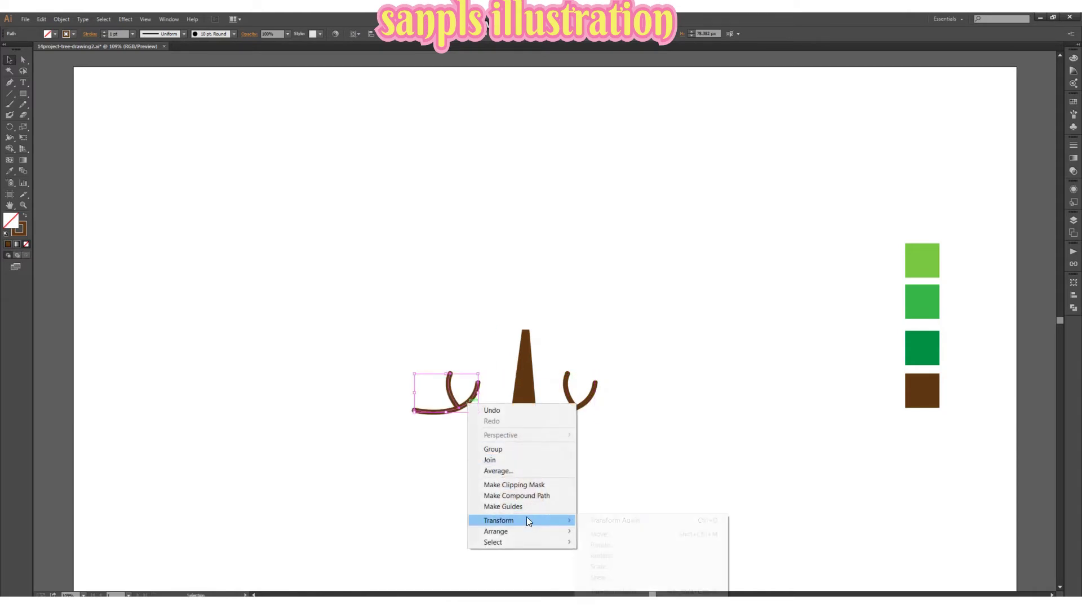
left_click(602, 556)
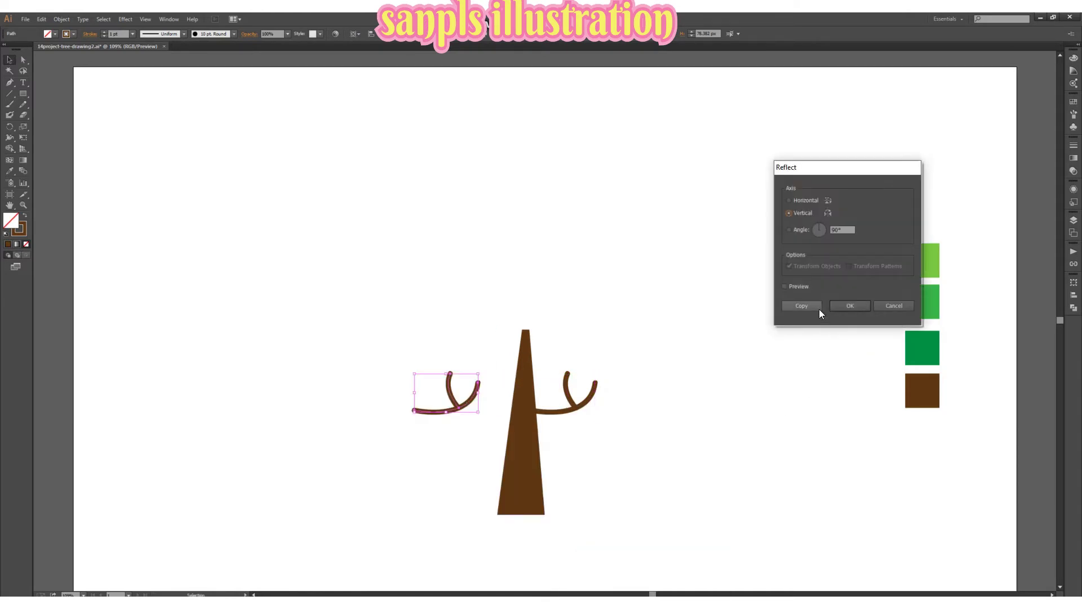
left_click(840, 304)
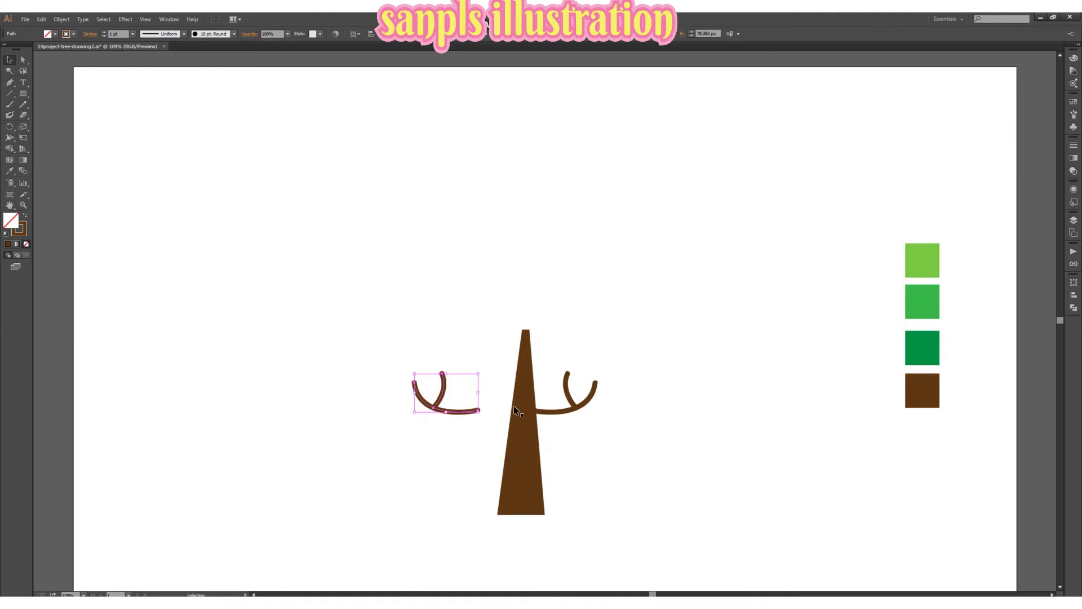
left_click_drag(460, 412, 502, 379)
Step: Move both branches together a little lower on the trunk
left_click_drag(664, 375, 570, 422)
left_click_drag(381, 328, 497, 399)
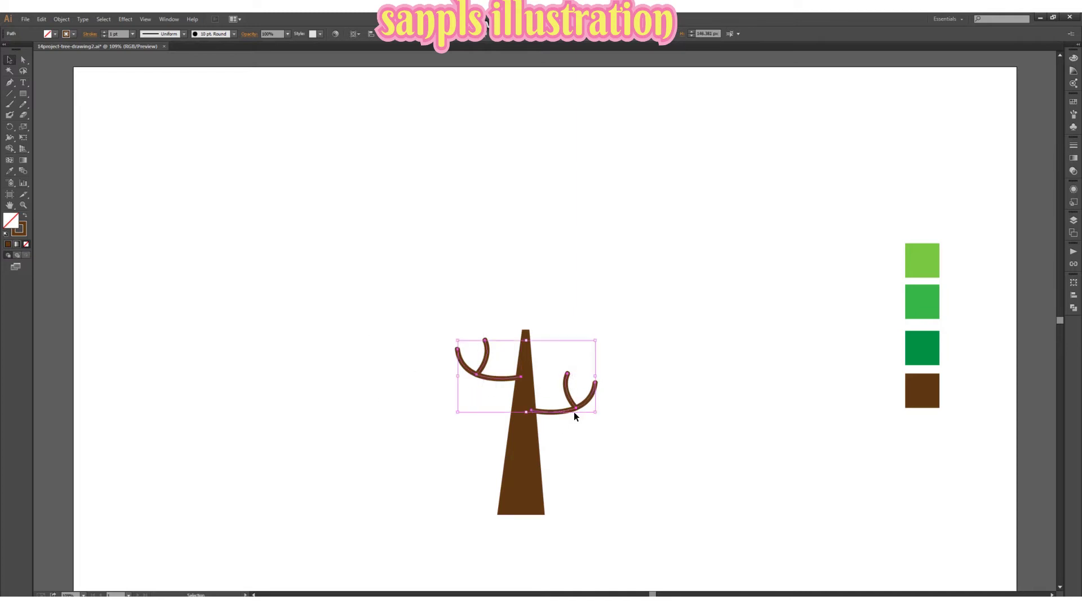
left_click_drag(573, 414, 575, 440)
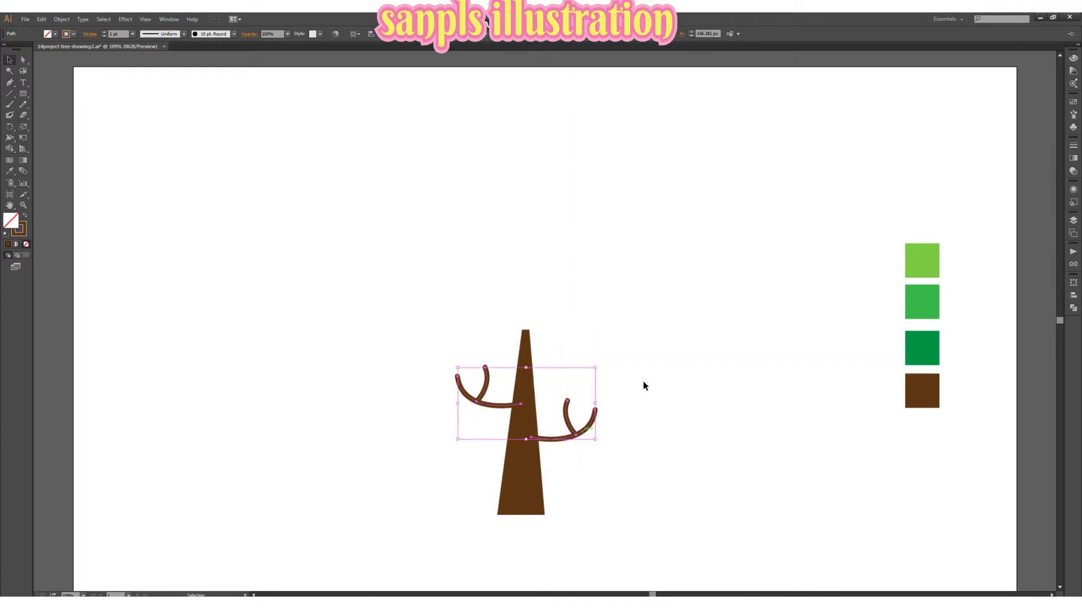
left_click(690, 353)
left_click_drag(413, 328, 493, 408)
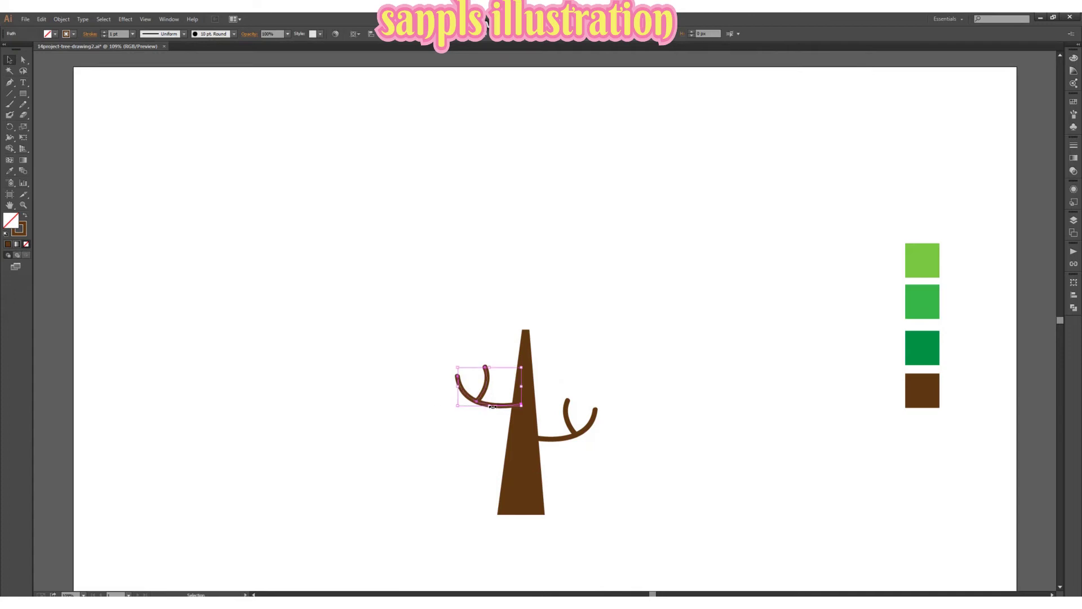
left_click(695, 306)
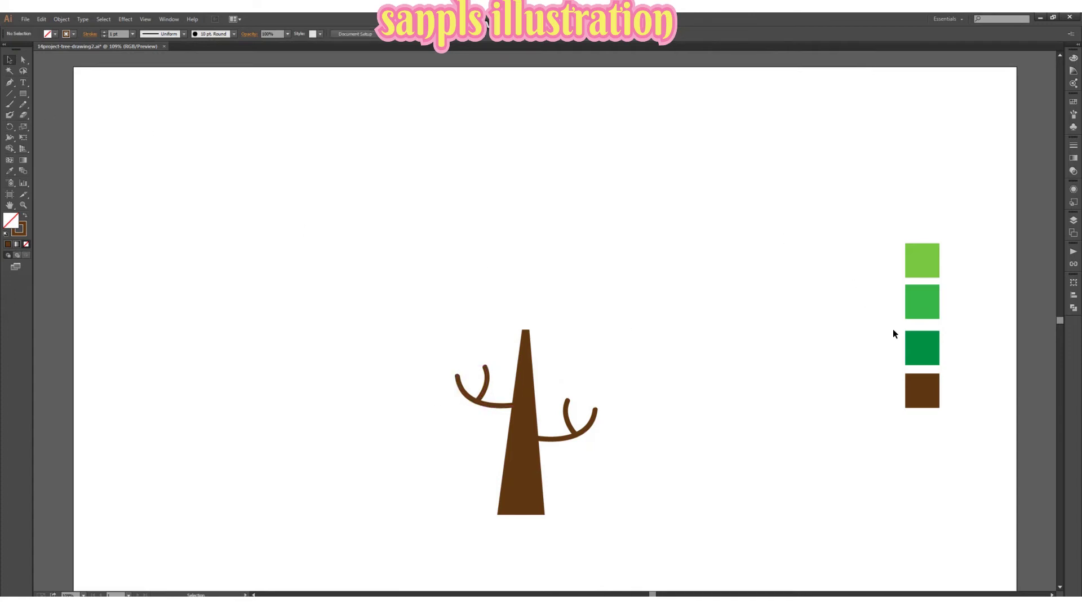
Step: Draw a large, nearly round ellipse above the trunk, filled with the dark green swatch colour
left_click(926, 351)
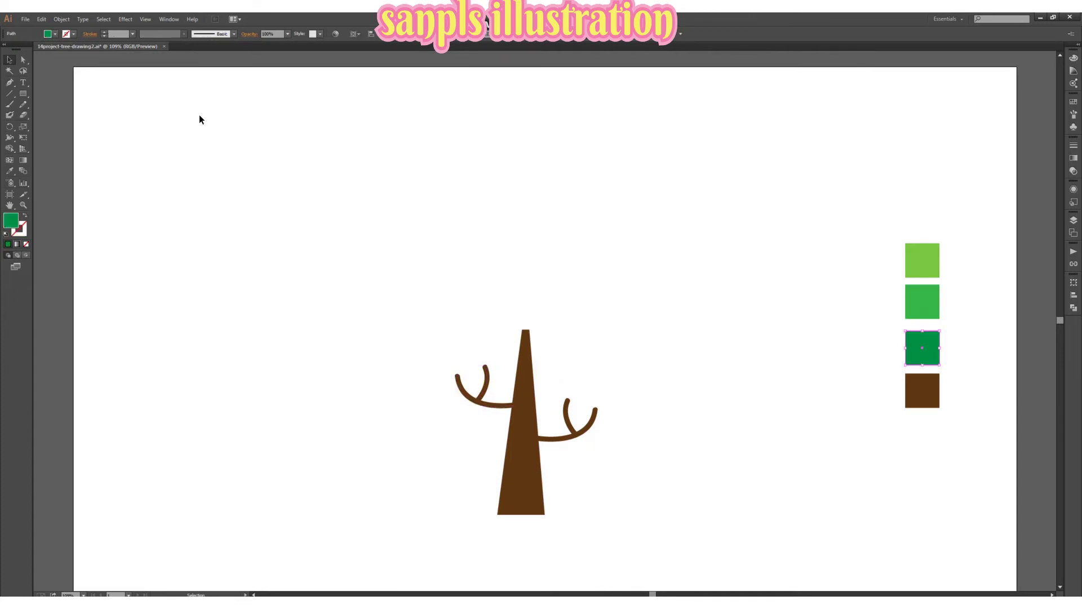
left_click(26, 94)
left_click_drag(25, 93, 63, 115)
left_click_drag(480, 219, 593, 340)
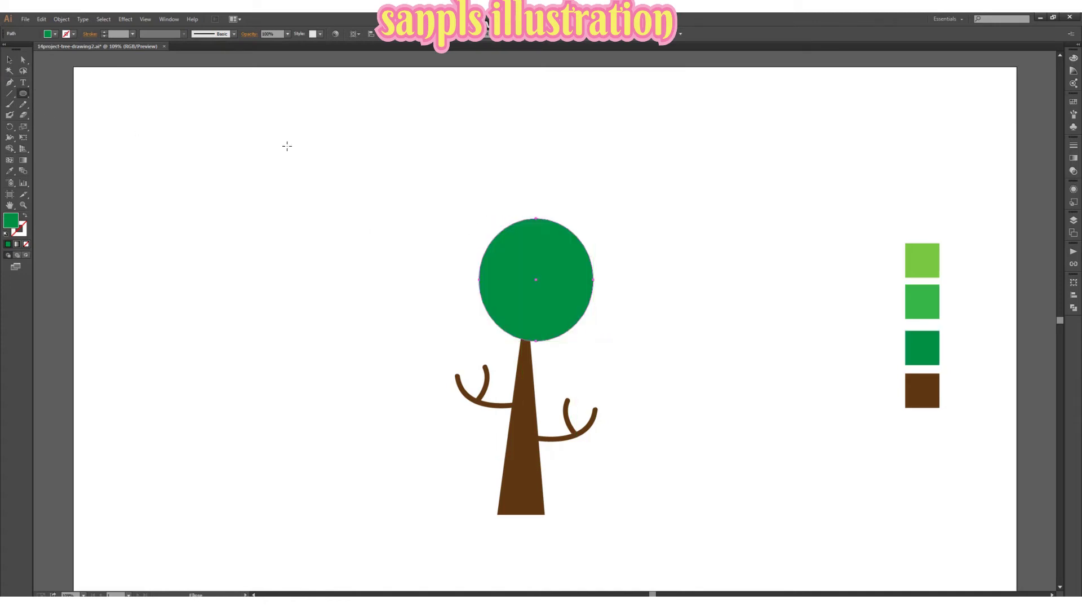
Step: Centre the dark green ellipse over the trunk's top and enlarge it slightly
left_click(12, 59)
left_click_drag(564, 282, 549, 295)
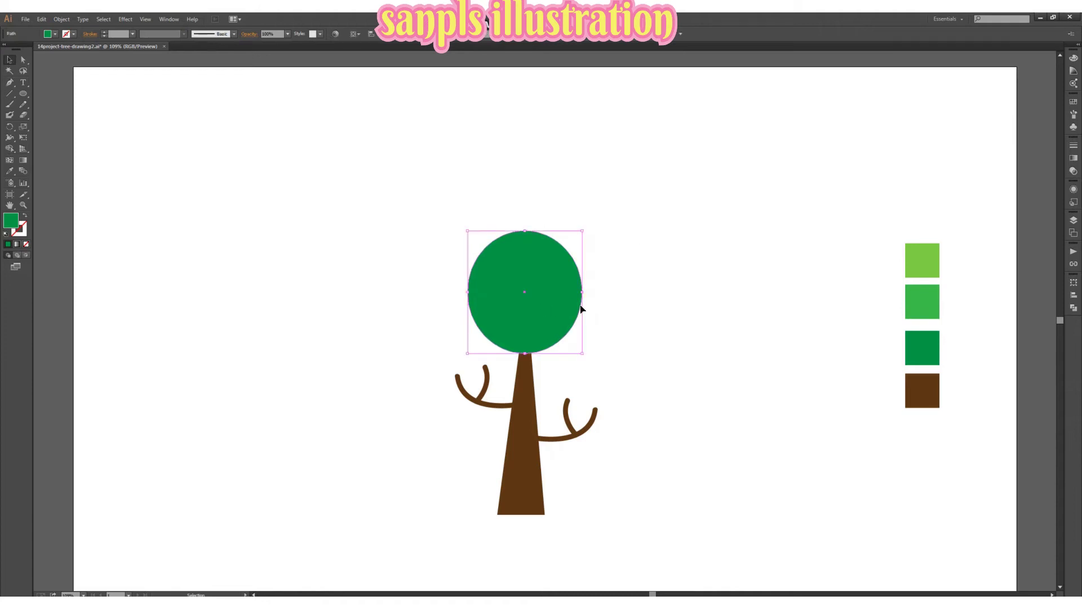
left_click_drag(580, 293, 554, 311)
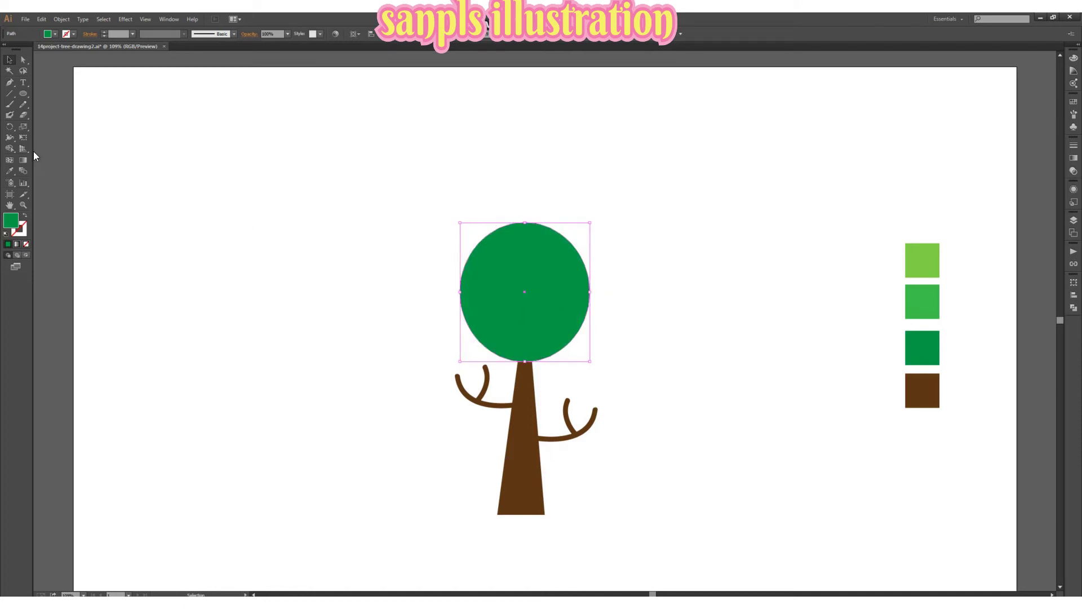
Step: Reshape the dark green ellipse with the Pencil tool into a lumpy foliage outline with bulges on both sides
left_click(24, 107)
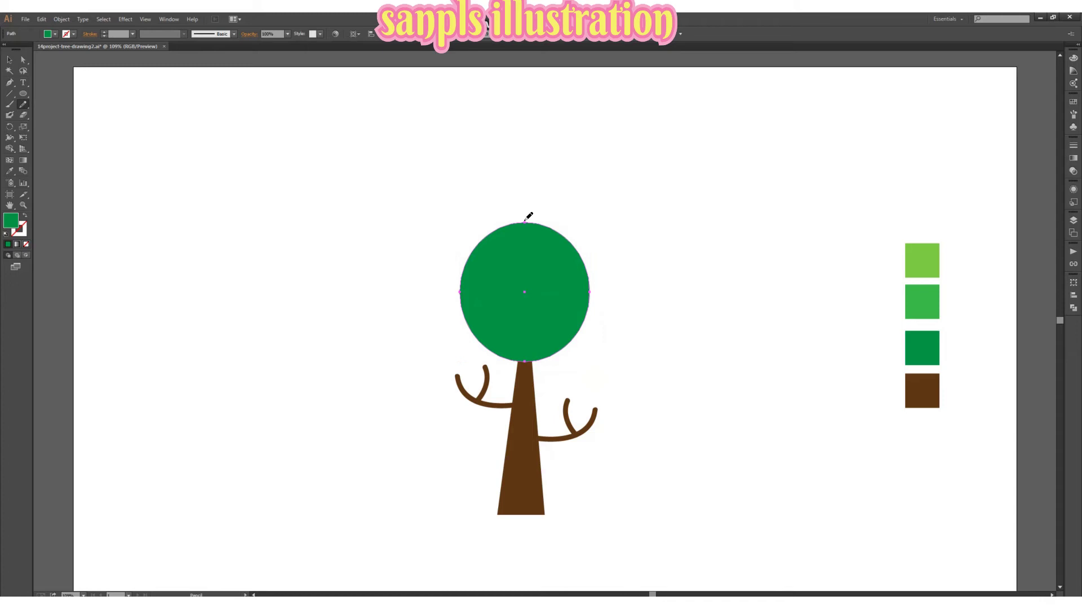
left_click_drag(554, 248, 582, 271)
left_click_drag(583, 326, 580, 330)
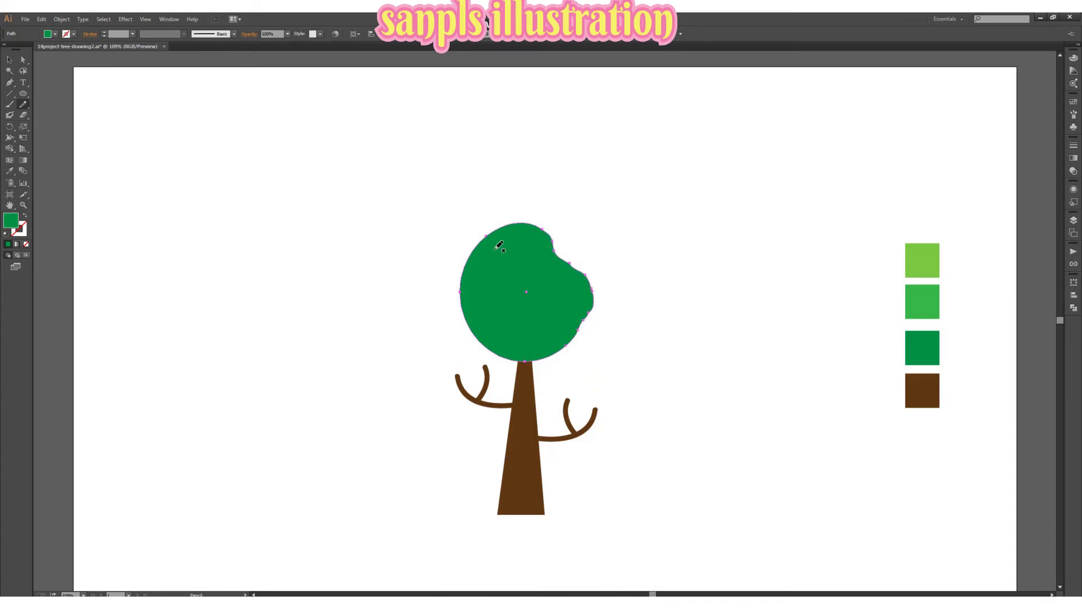
mouse_move(475, 239)
left_mouse_down()
mouse_move(459, 259)
mouse_move(455, 314)
mouse_move(472, 336)
mouse_move(525, 361)
mouse_move(570, 343)
left_mouse_up()
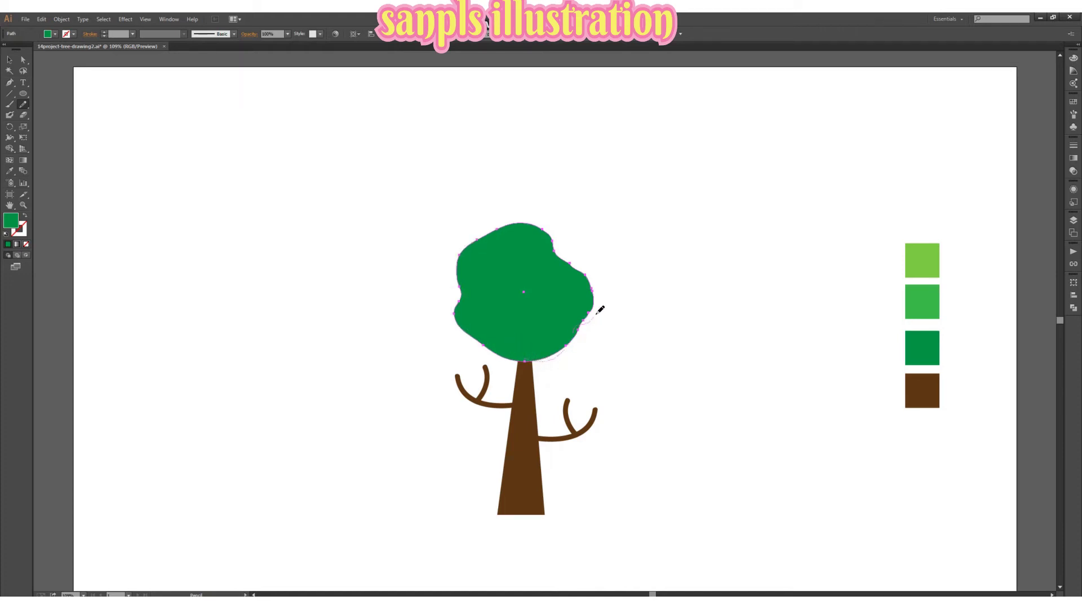
left_click_drag(602, 299, 604, 295)
left_click(9, 59)
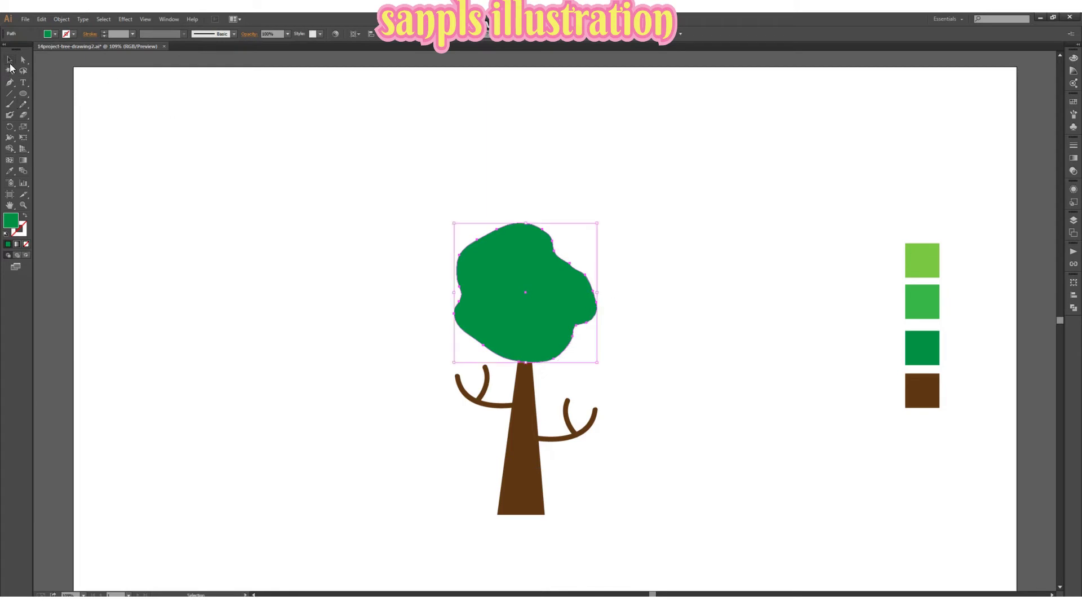
Step: Redraw the upper-right bulge of the foliage outline with the Pencil tool so it is fuller and rounder
left_click(593, 316)
left_click(574, 299)
left_click(22, 106)
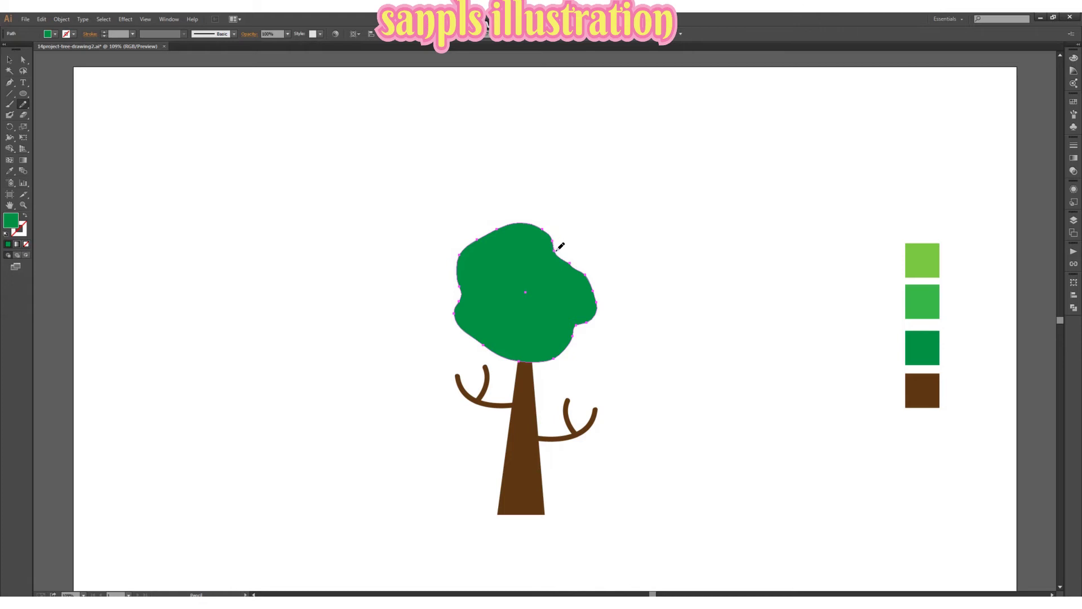
left_click_drag(604, 301, 596, 302)
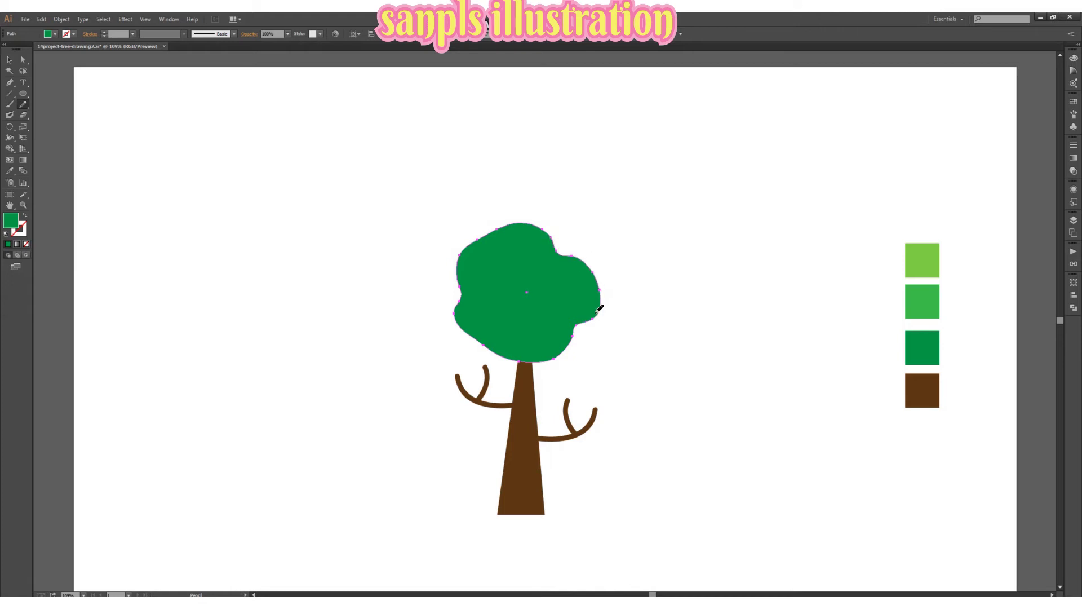
left_click(9, 60)
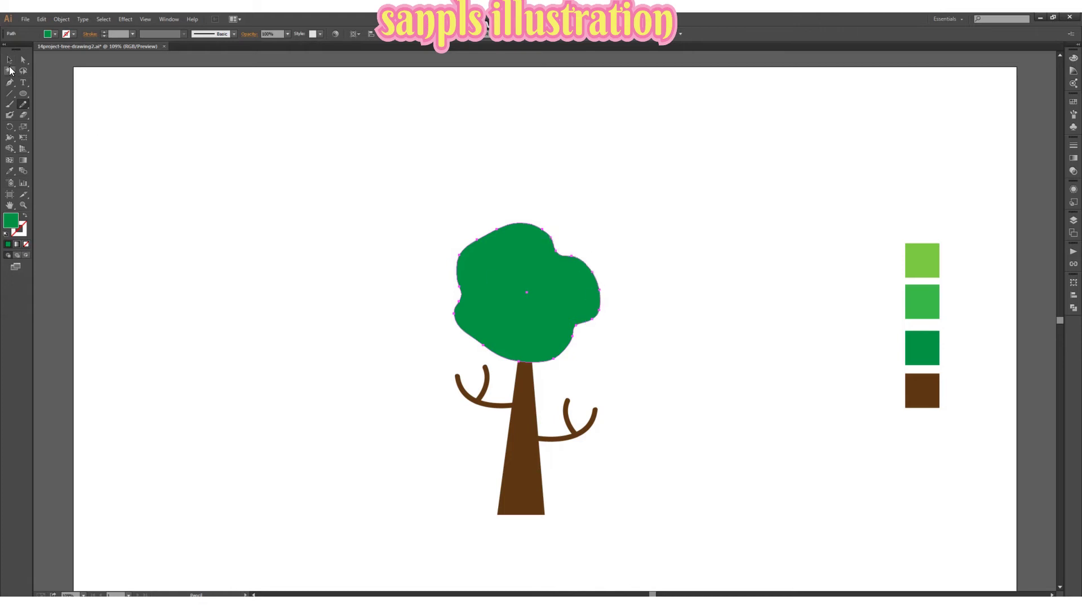
left_click(701, 231)
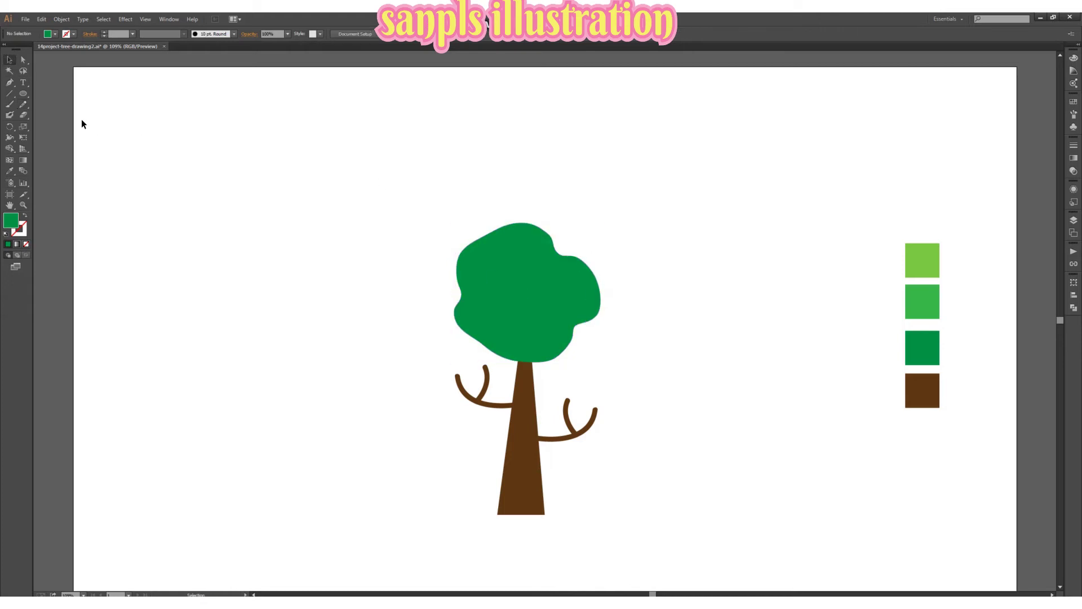
Step: Place smaller copies of the foliage shape above the right branch and above the left branch, overlapping the large one
left_click(926, 315)
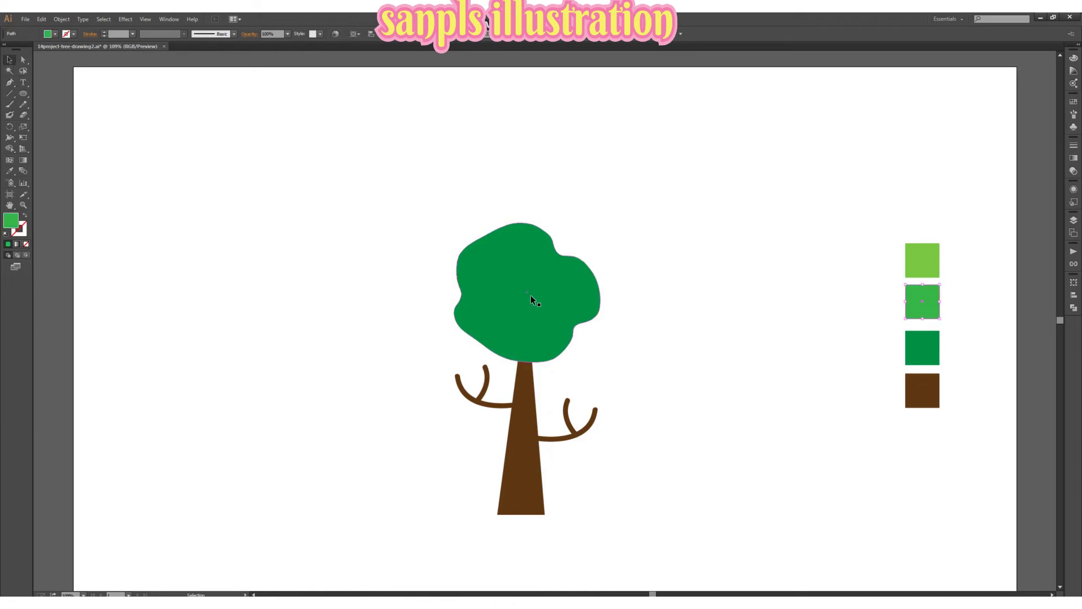
left_click_drag(531, 299, 593, 392)
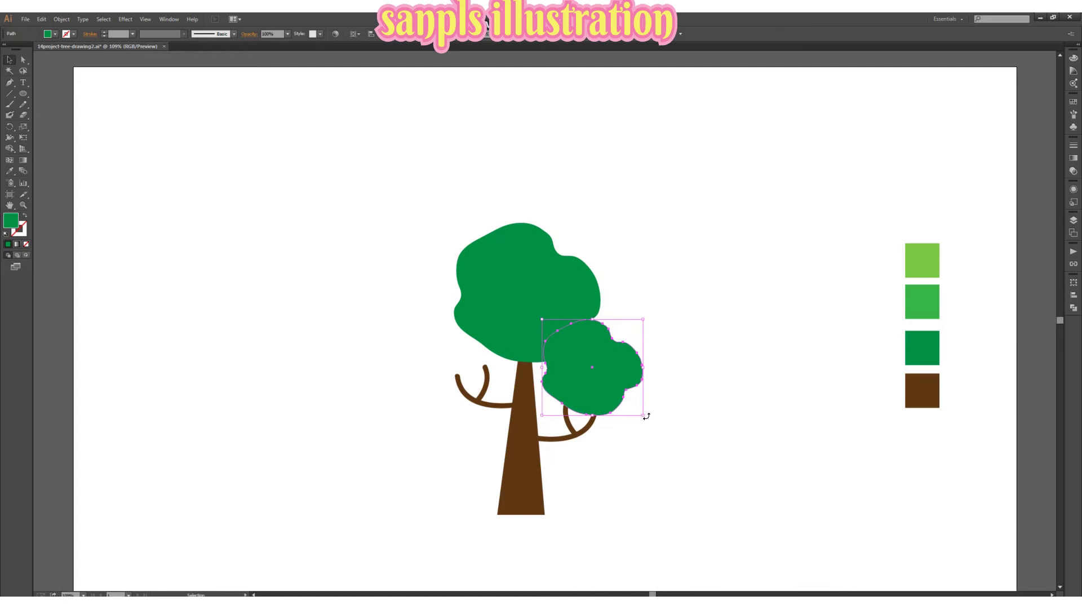
left_click_drag(646, 416, 461, 353)
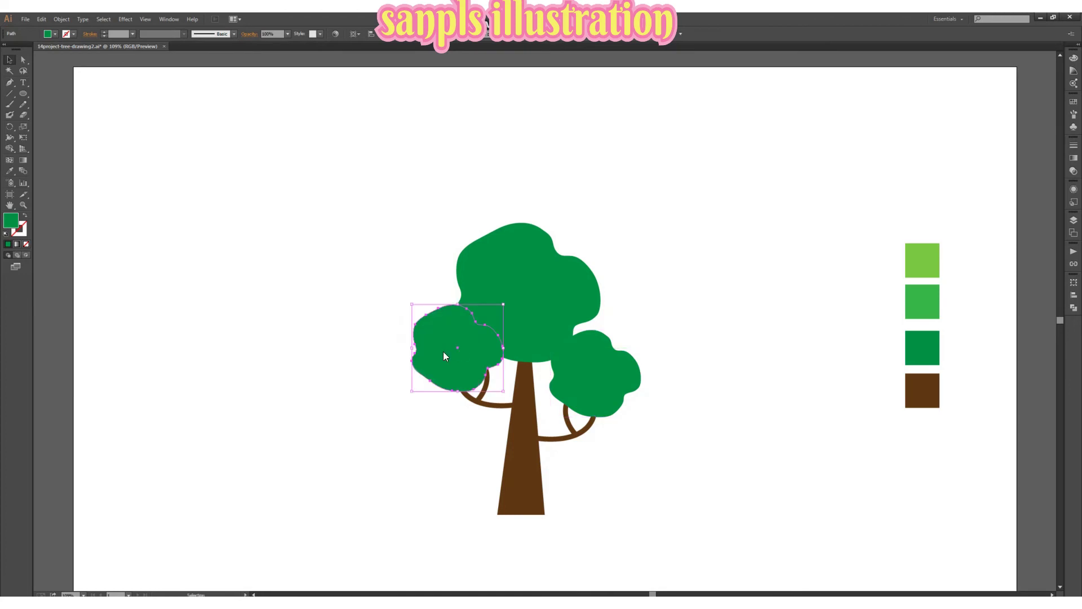
right_click(443, 350)
left_click(699, 350)
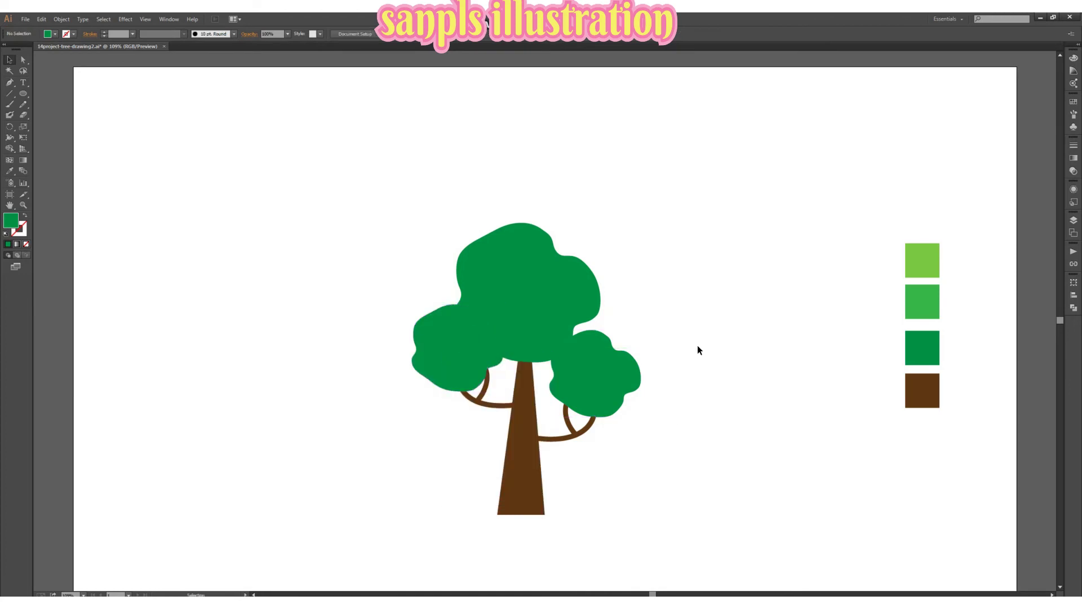
Step: Bring the large central foliage shape in front of the two smaller ones
right_click(564, 299)
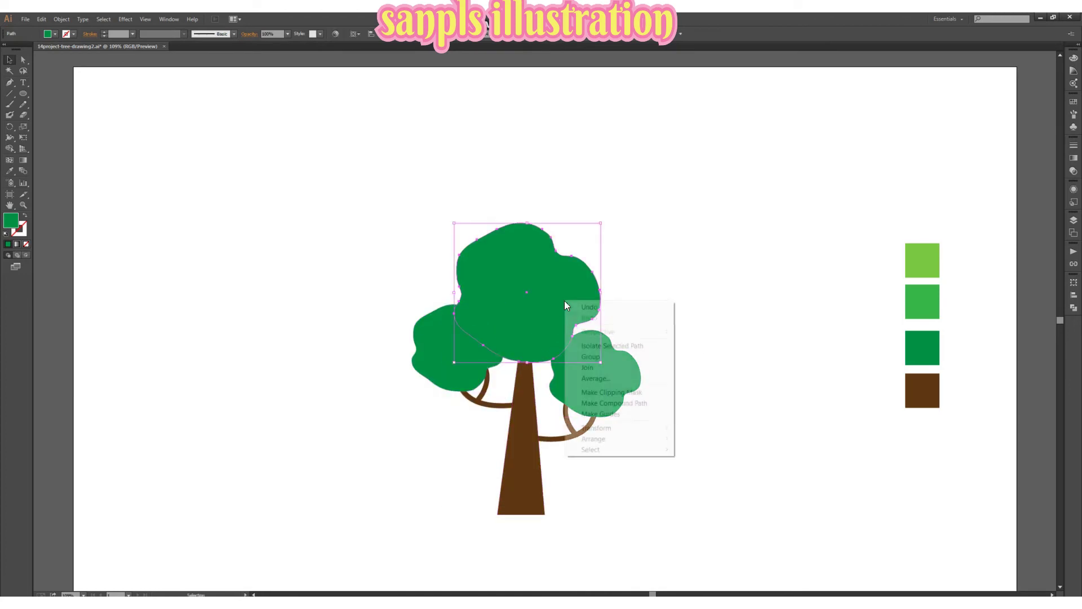
mouse_move(610, 437)
left_click(695, 435)
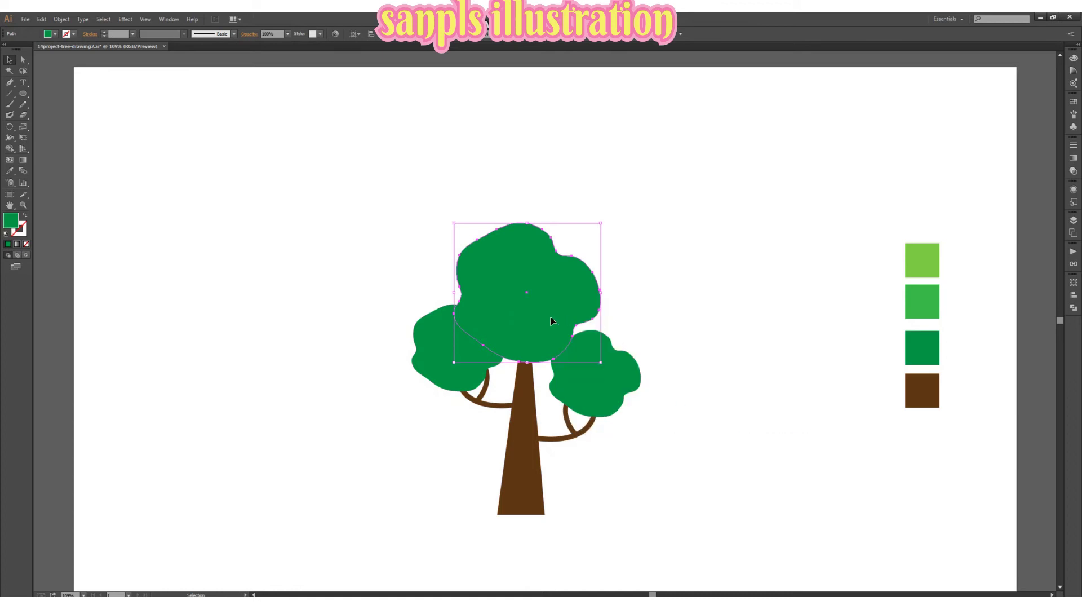
Step: Recolour the large central foliage shape with the medium green swatch colour
left_click(442, 348)
left_click(928, 347)
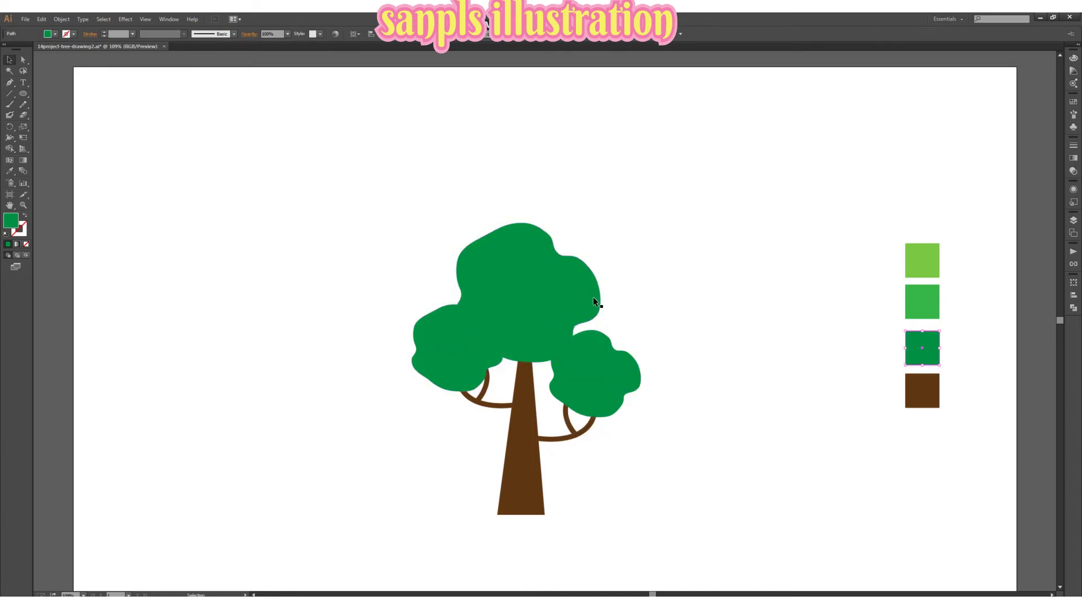
left_click(518, 292)
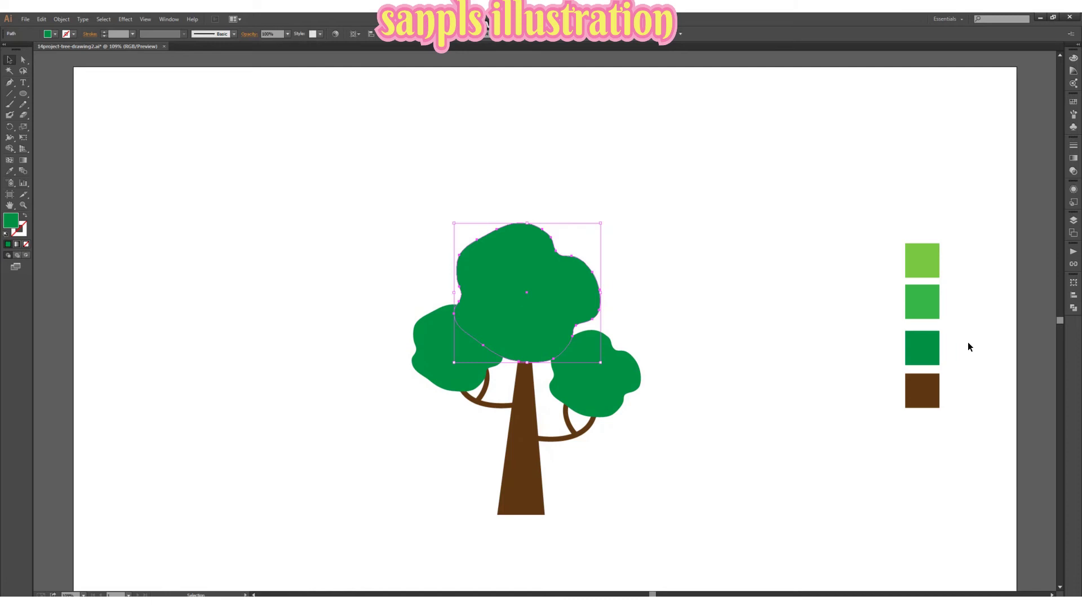
left_click(918, 309)
left_click(542, 287)
key("i")
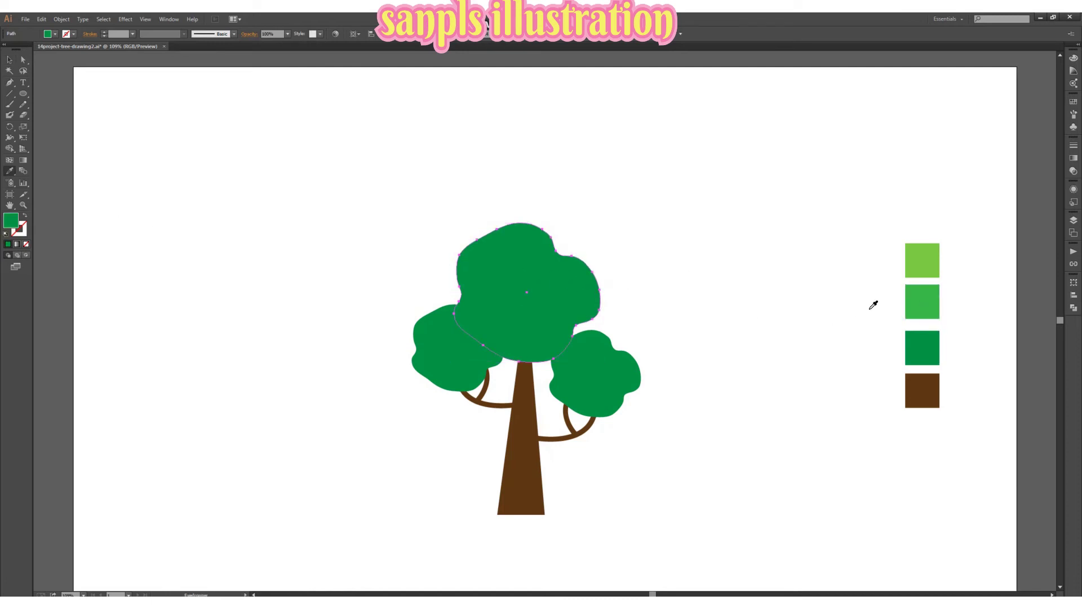
left_click(930, 301)
key("v")
Step: Recolour the foliage shape on the right branch with the light green swatch colour
left_click(614, 374)
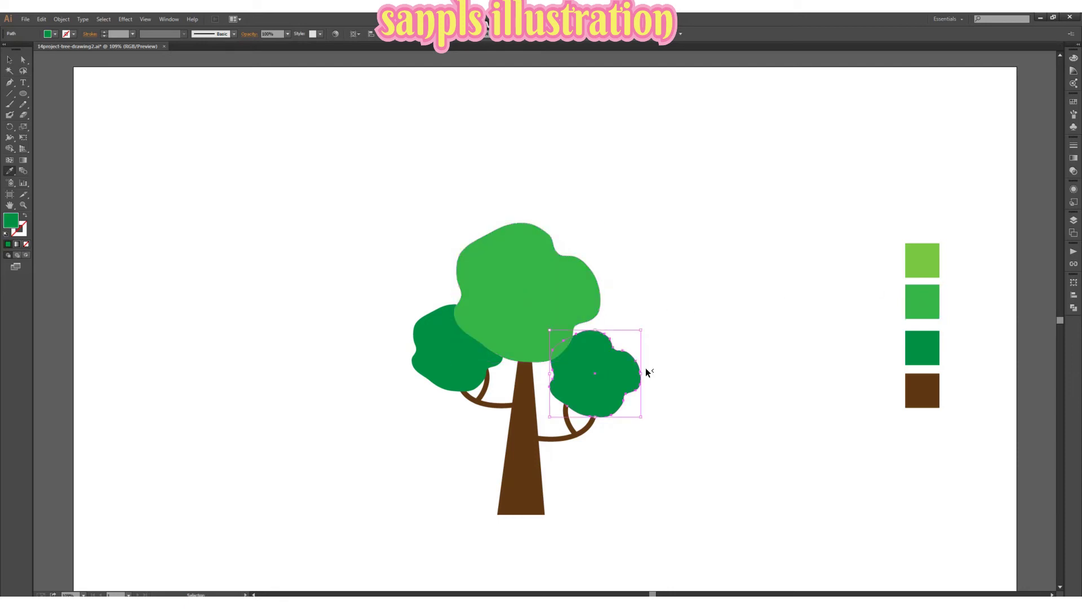
key("i")
left_click(931, 253)
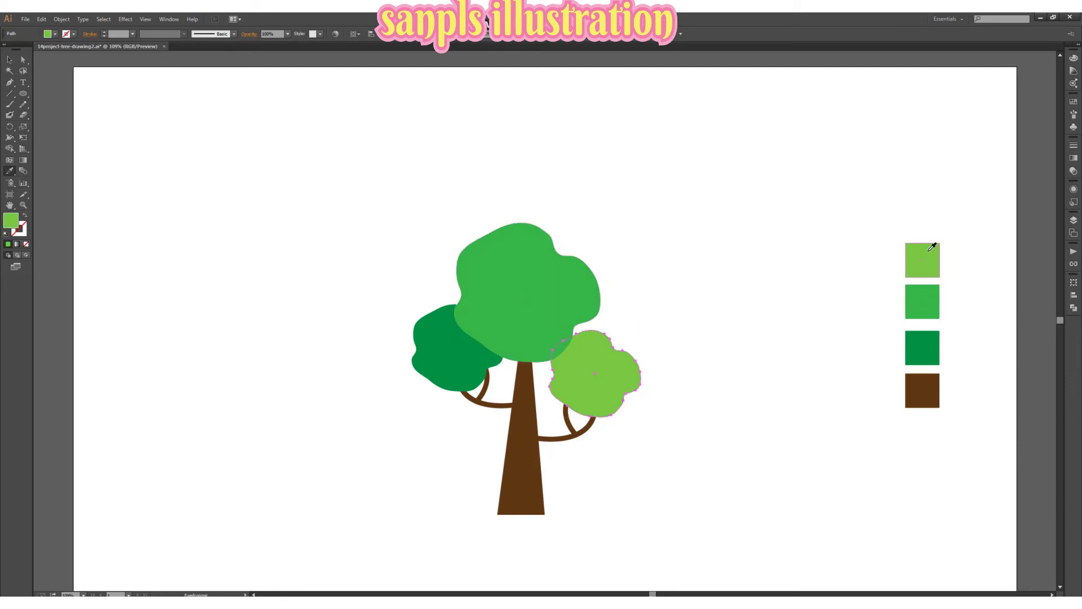
left_click(10, 60)
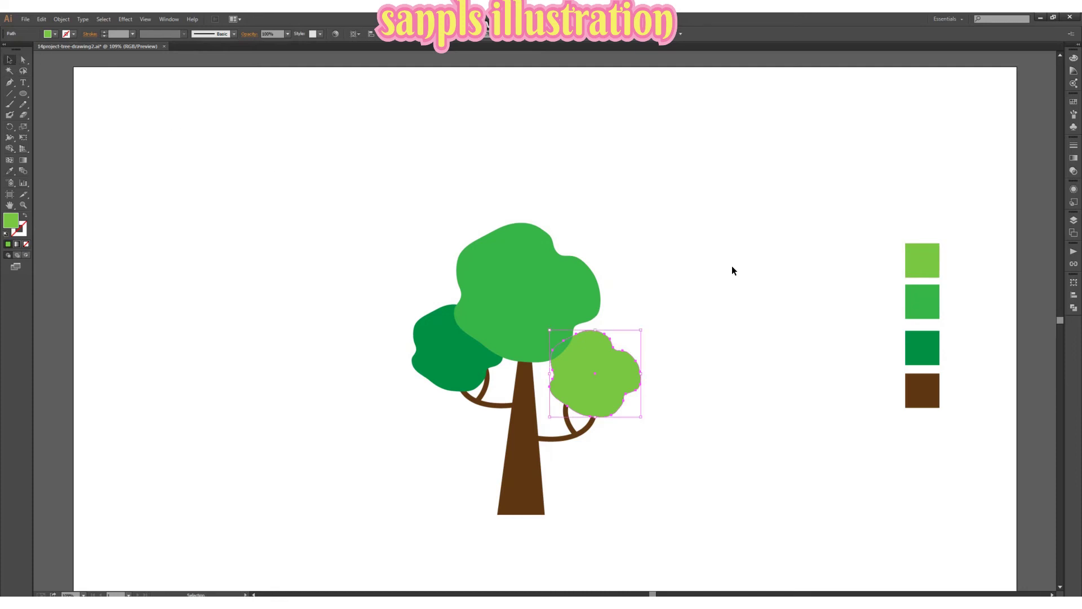
left_click(722, 273)
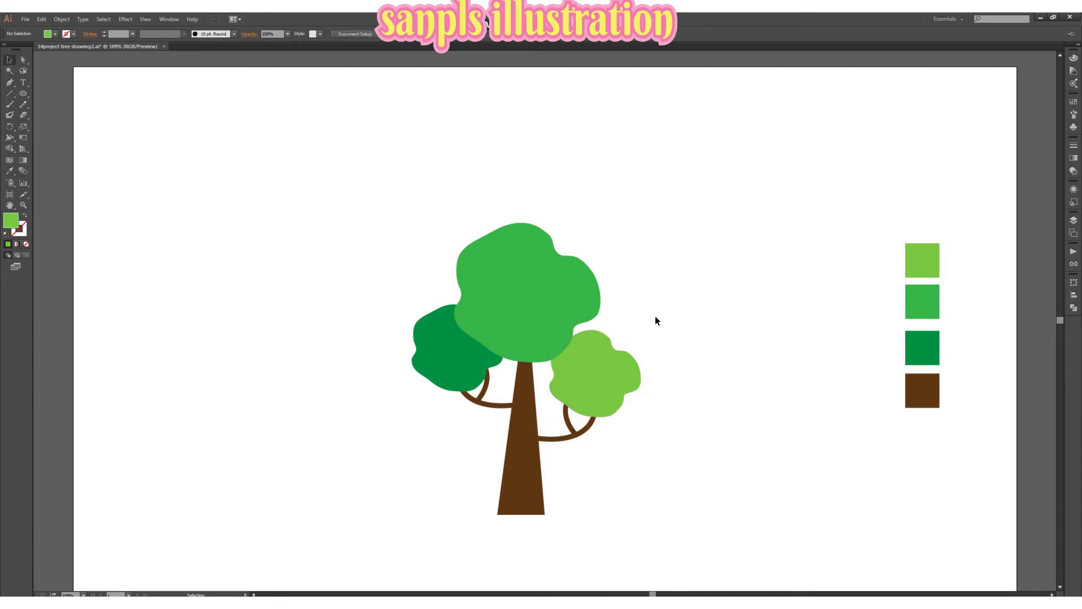
Step: Add a smaller copy of the light green foliage, overlapping its right side
left_click(463, 360)
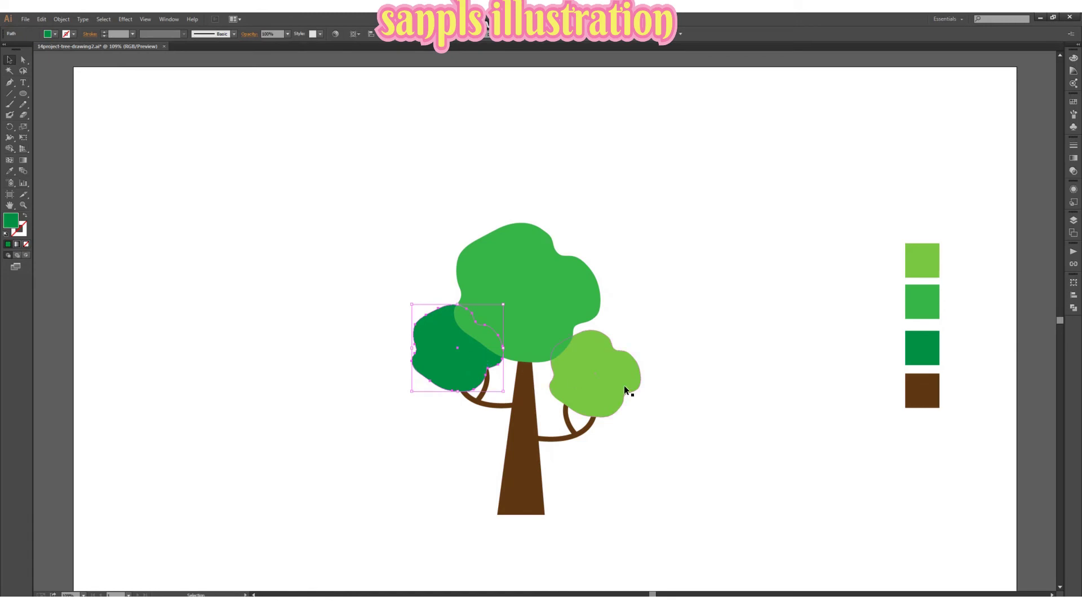
left_click_drag(616, 385, 640, 386)
left_click(702, 374)
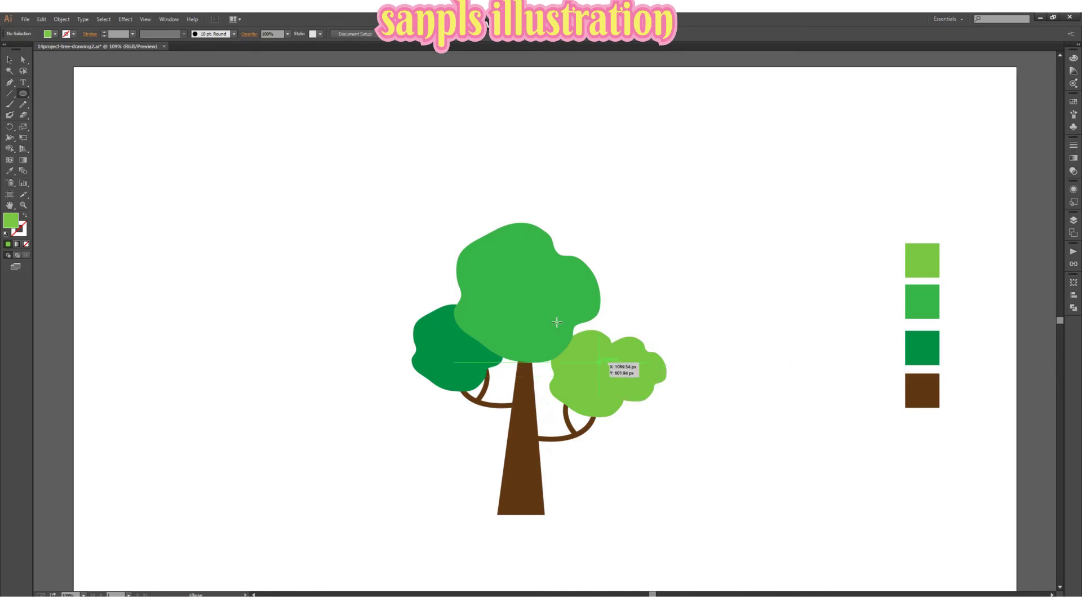
Step: Draw a small circle near the top of the central foliage and fill it with the left foliage's dark green
left_click_drag(523, 259, 530, 263)
left_click(10, 171)
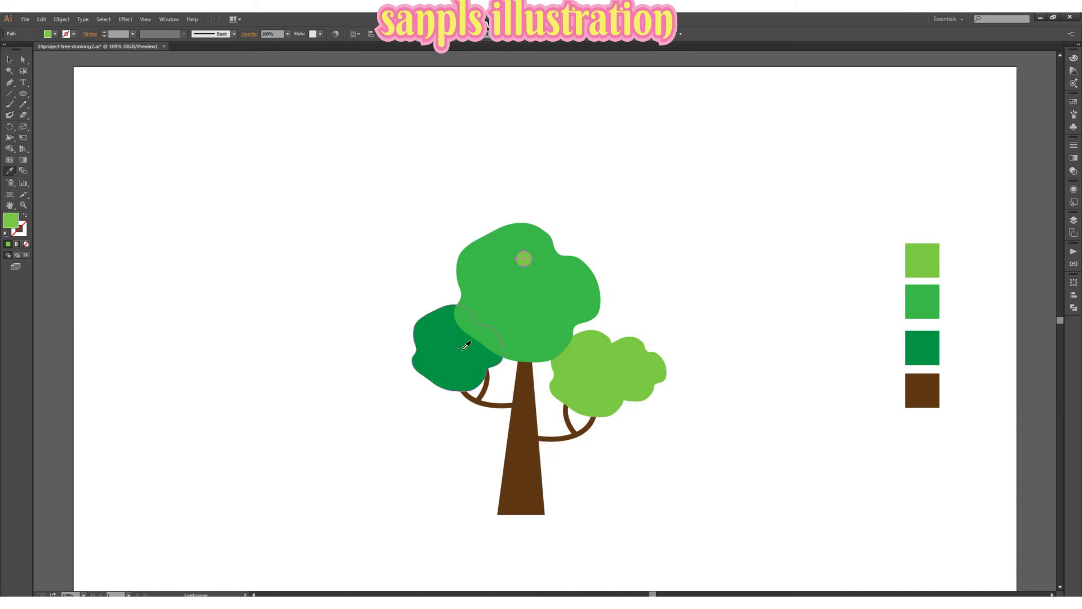
left_click(438, 341)
left_click(10, 60)
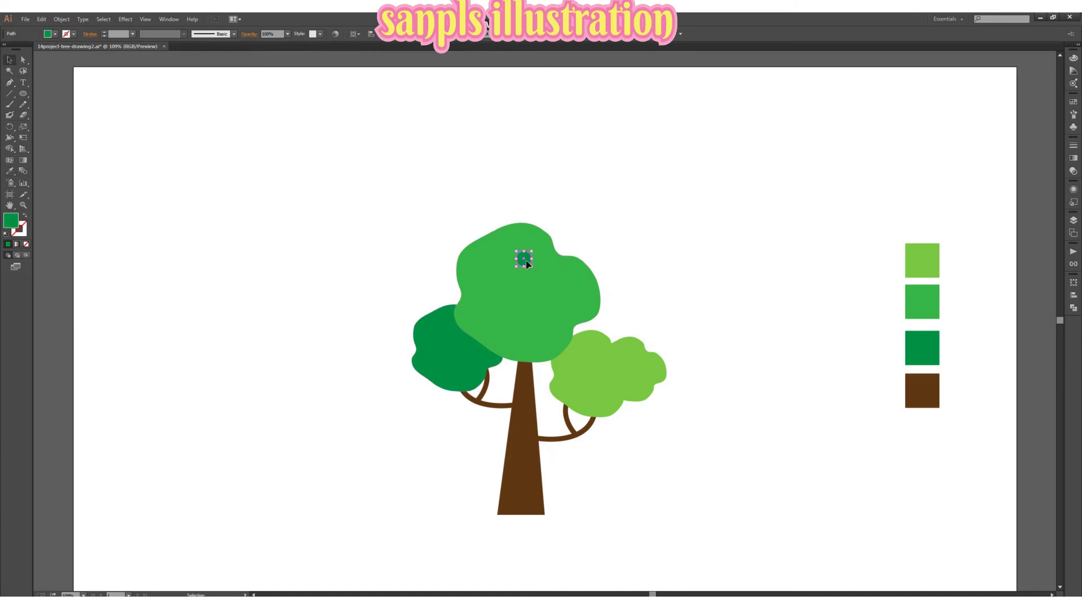
Step: Duplicate and resize the dark green circle to scatter five dots of varied sizes over the central foliage
left_click_drag(552, 275, 526, 270)
left_click_drag(550, 281, 486, 264)
left_click(634, 258)
left_click(592, 239)
left_click_drag(564, 293, 576, 305)
Step: Add four dots of varied sizes to the light green foliage, copied from the central foliage and recoloured with the medium green swatch
left_click_drag(489, 267, 639, 366)
left_click(686, 279)
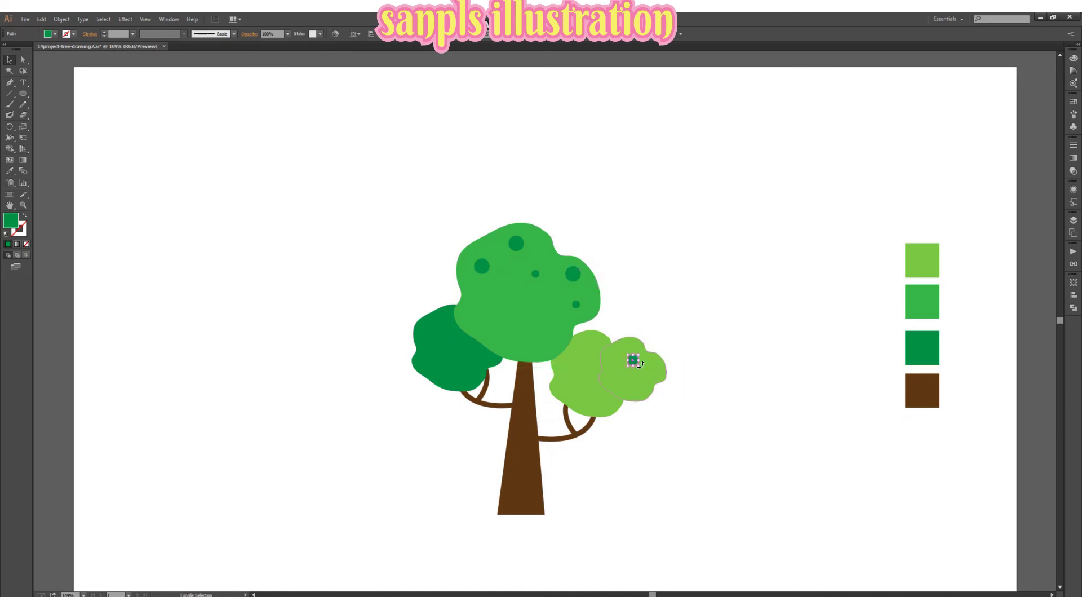
key("i")
left_click(923, 300)
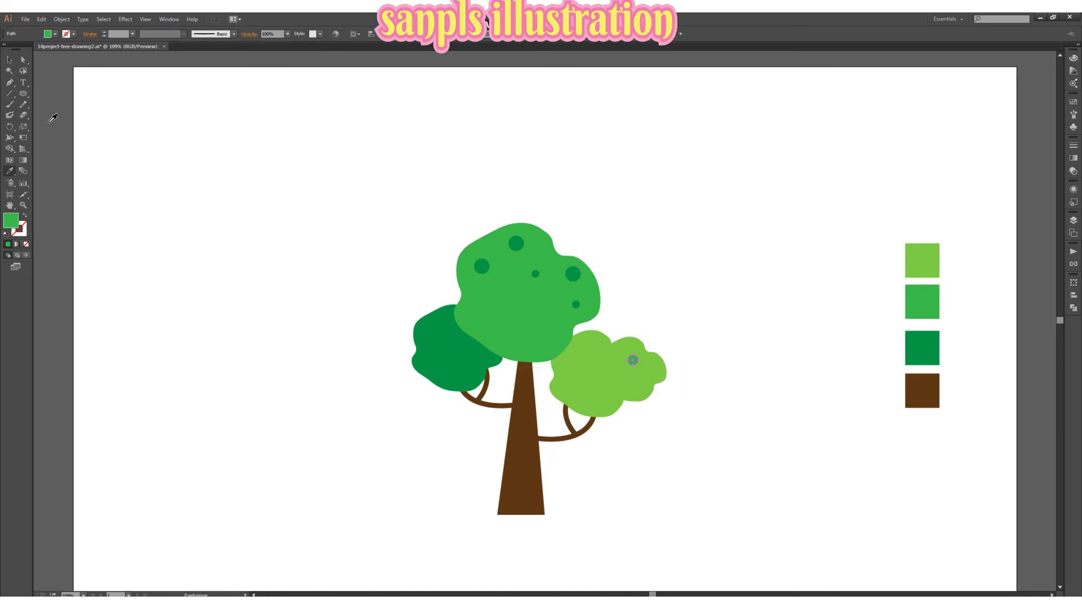
left_click(10, 59)
left_click(586, 150)
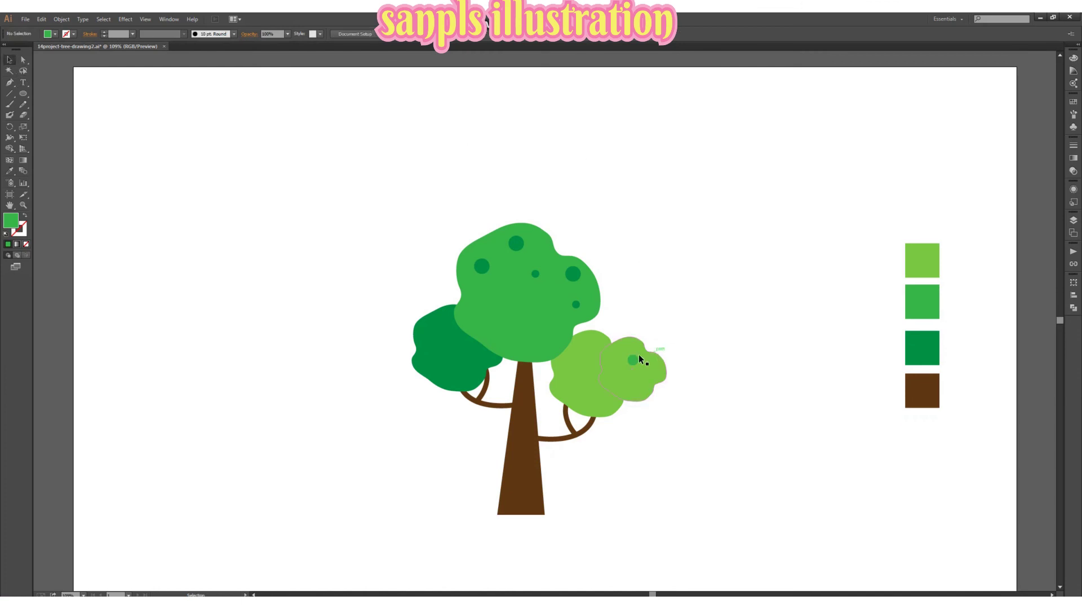
mouse_move(635, 359)
left_mouse_down()
mouse_move(597, 348)
mouse_move(629, 385)
mouse_move(650, 373)
left_mouse_up()
left_click(675, 360)
Step: Copy the medium green dots onto the dark green left foliage, scattering four of varied sizes along its left side
left_click_drag(597, 350, 428, 338)
mouse_move(429, 338)
left_mouse_down()
mouse_move(431, 364)
mouse_move(442, 326)
left_mouse_up()
left_click(355, 291)
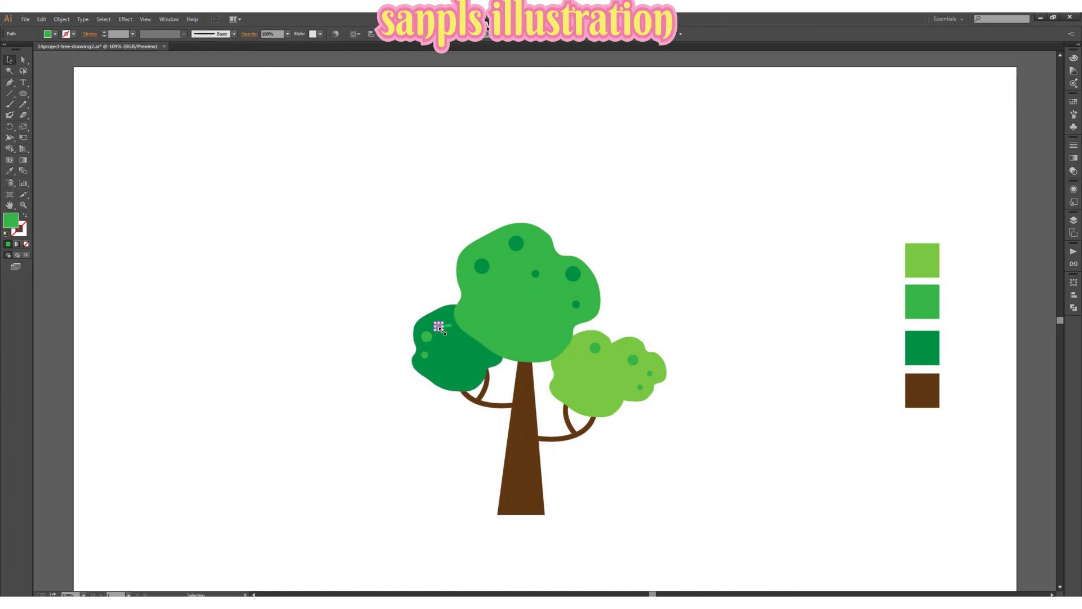
left_click(401, 276)
left_click_drag(435, 326, 440, 367)
left_click(680, 253)
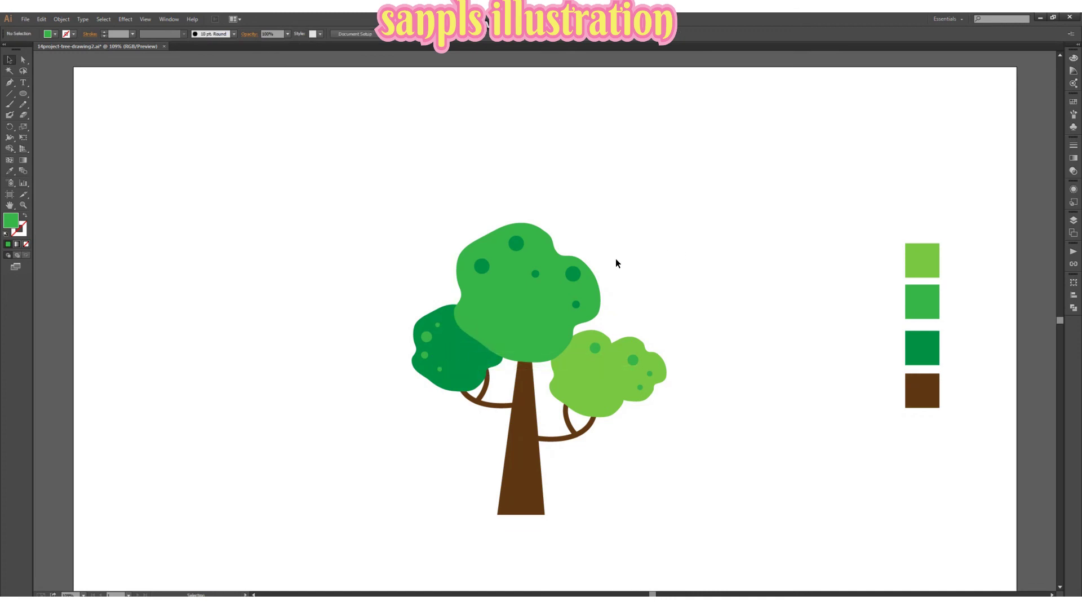